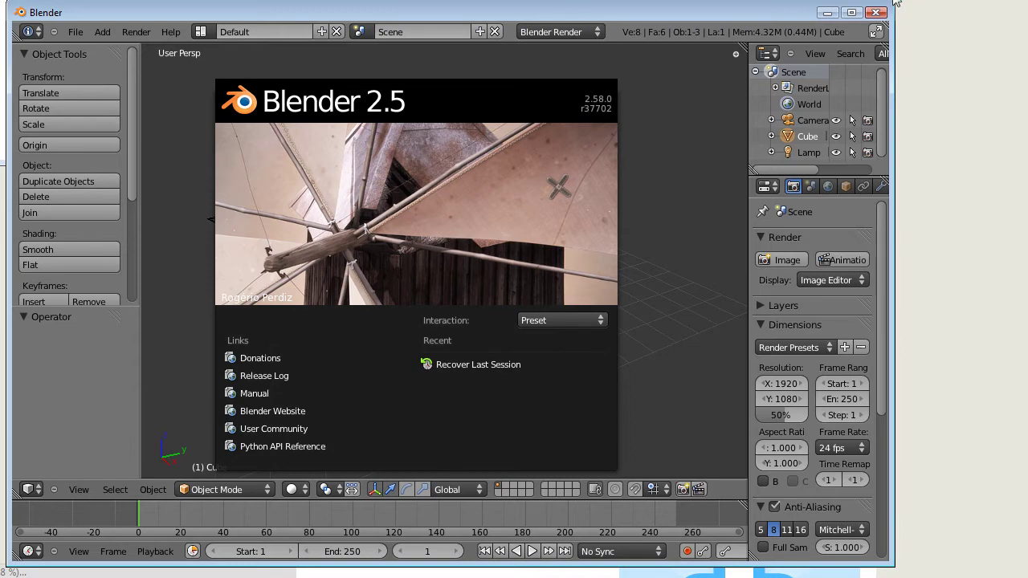
# - Widen the Blender window to nearly full screen and close the startup splash screen
pyautogui.moveTo(897, 4); pyautogui.dragTo(1025, 8)
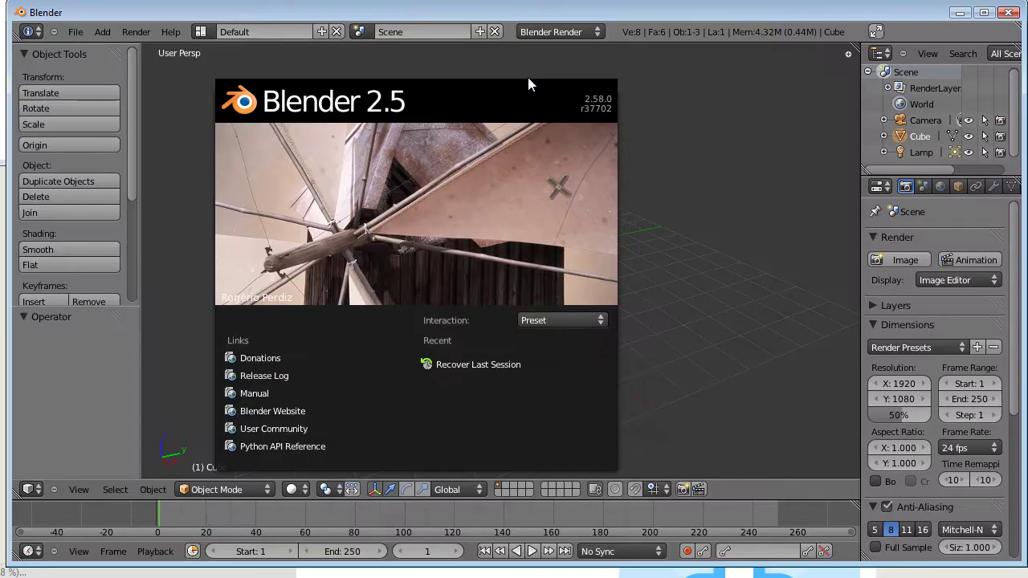
pyautogui.click(664, 127)
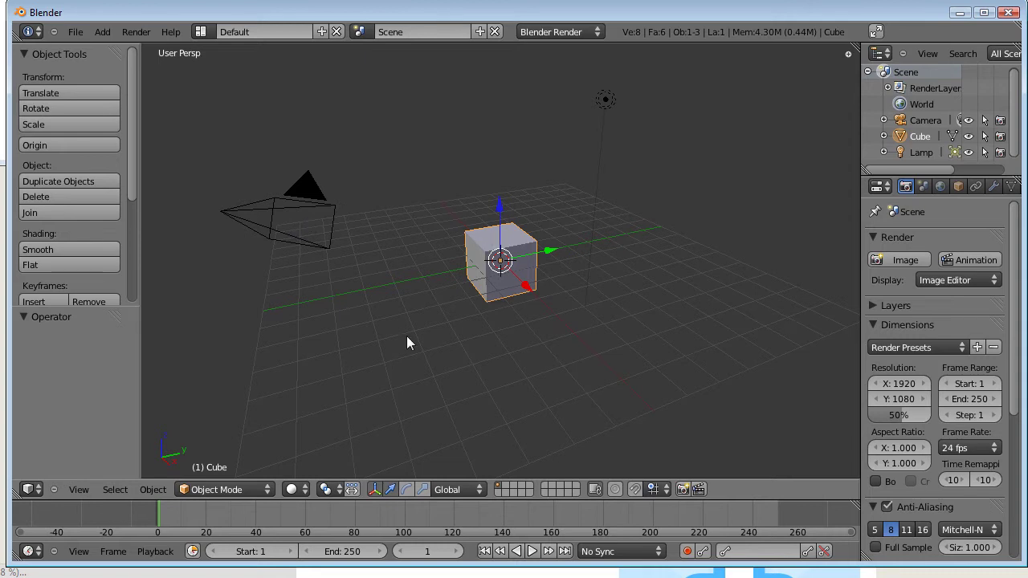
# - Delete the default cube, switch to front orthographic view, and show the viewport properties panel
pyautogui.press('Delete')
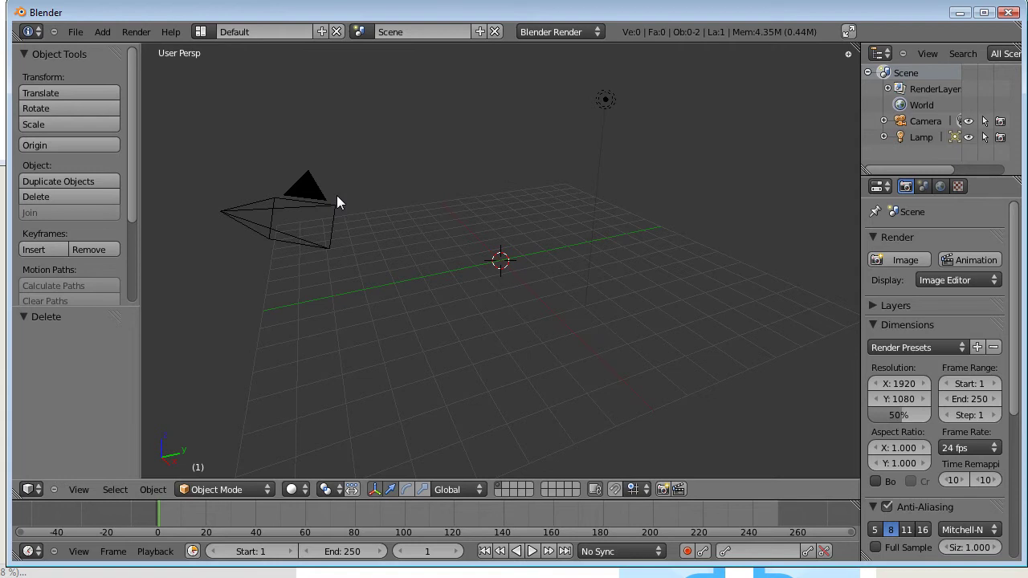
pyautogui.press('KP_5')
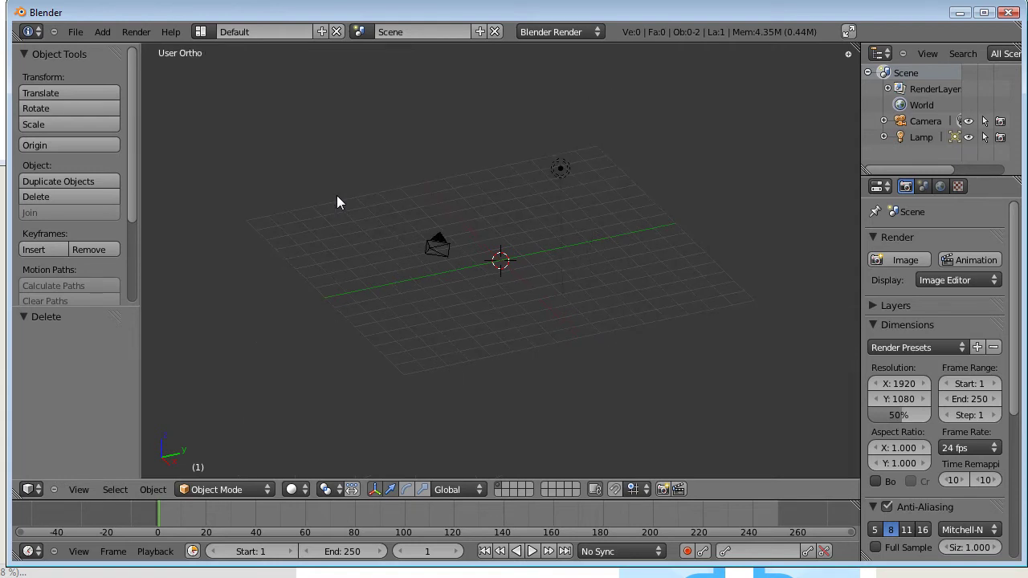
pyautogui.press('KP_1')
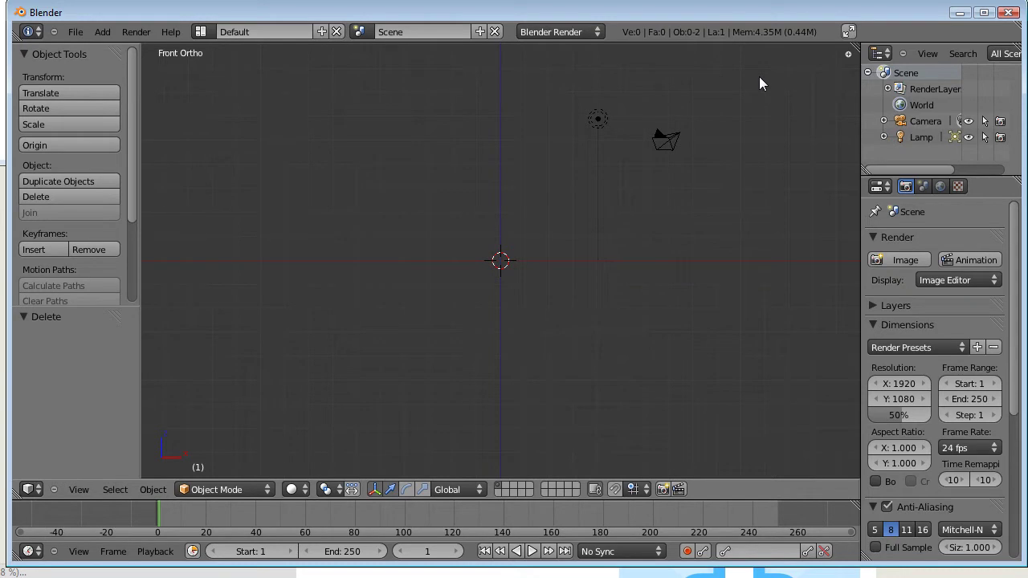
pyautogui.press('n')
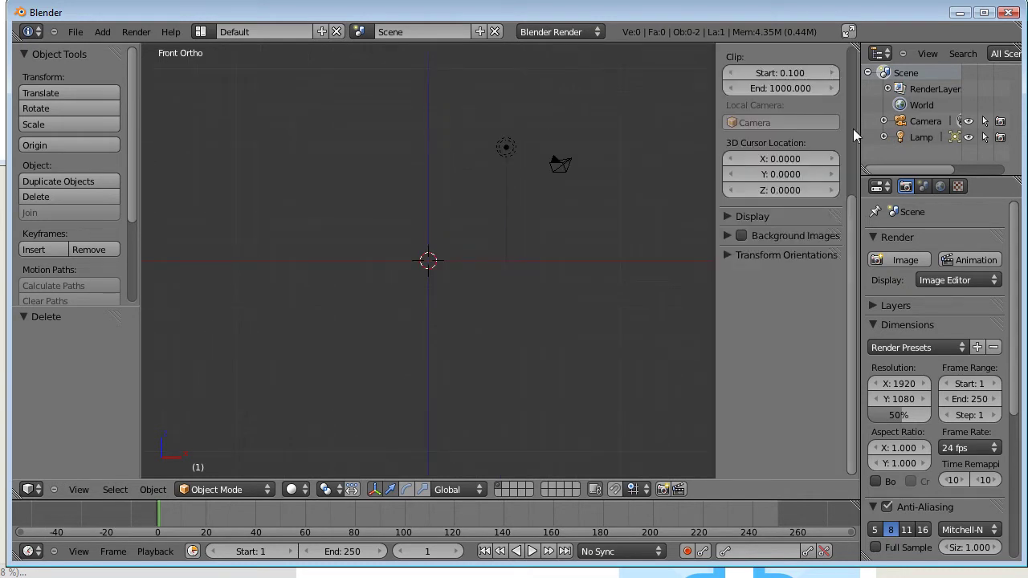
# - Add a background image slot and load 97.mb.avi from the Playblast folder into it
pyautogui.click(726, 235)
pyautogui.click(775, 259)
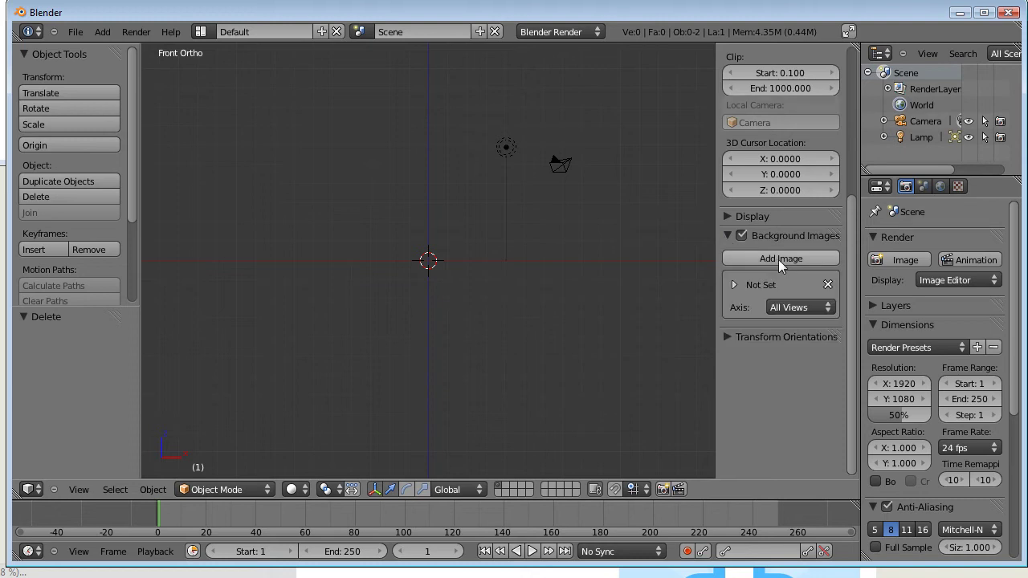
pyautogui.click(734, 285)
pyautogui.click(794, 330)
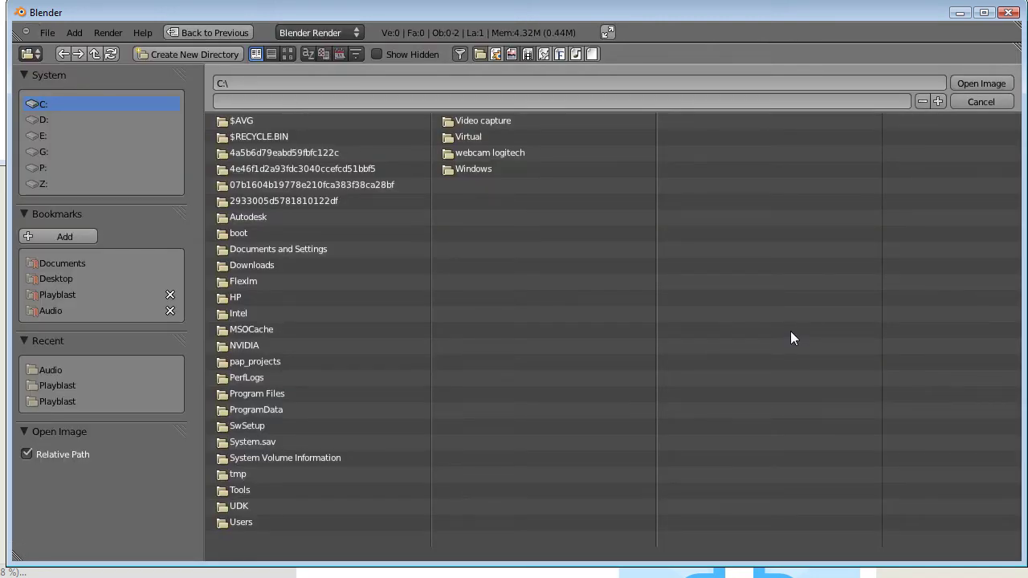
pyautogui.click(58, 296)
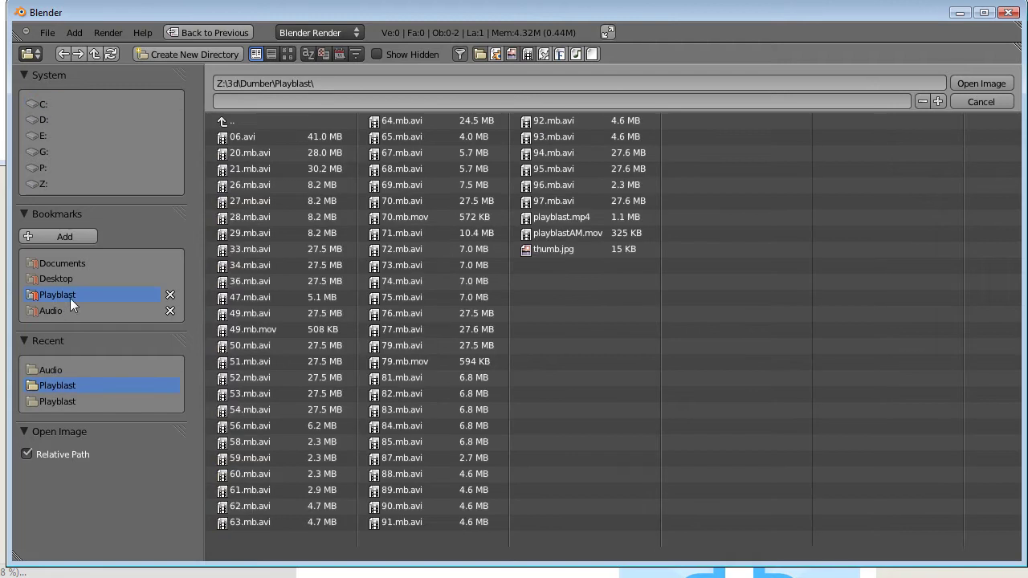
pyautogui.click(555, 203)
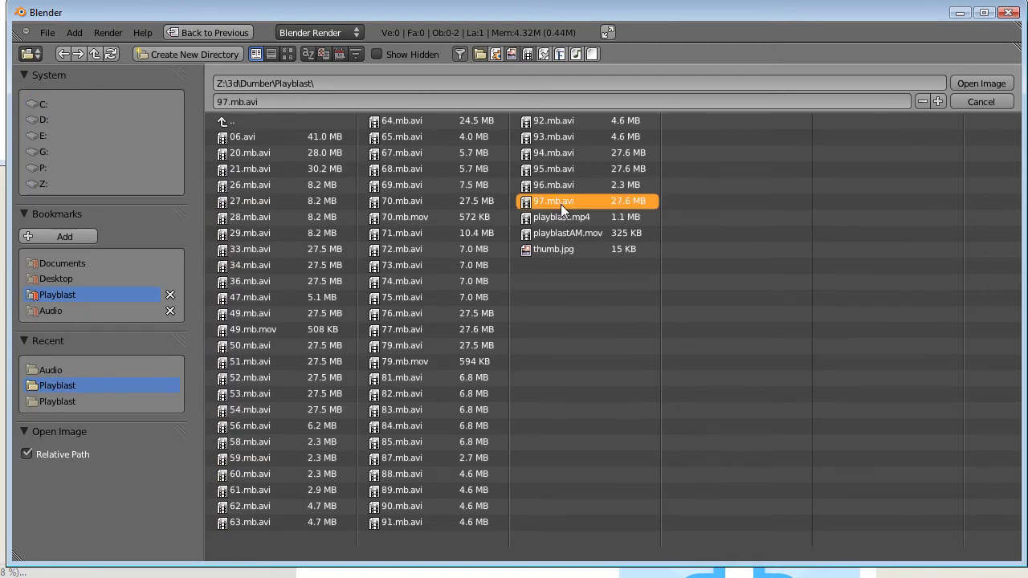
pyautogui.click(976, 84)
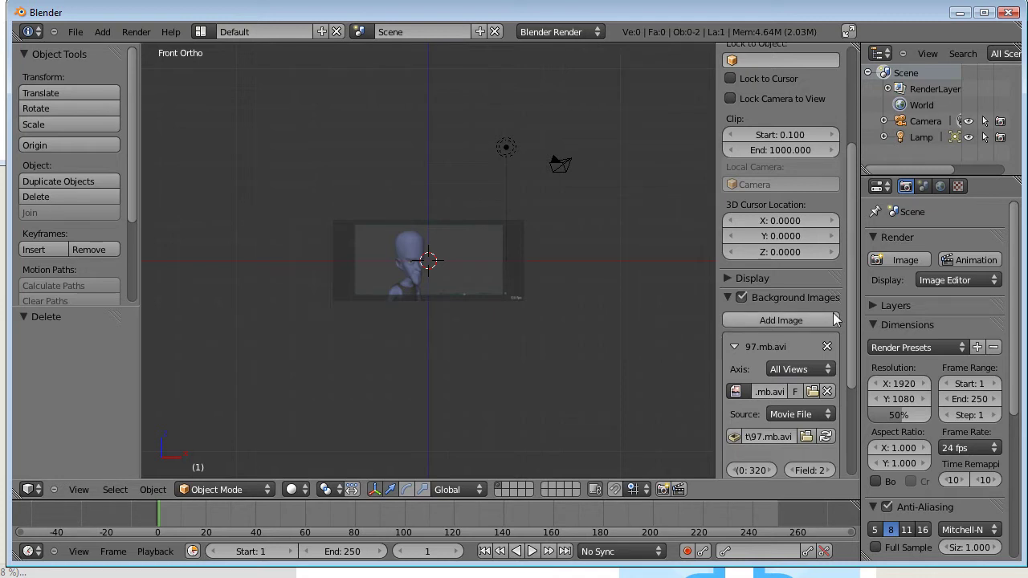
# - Raise the background movie's opacity to 1.000 and zoom the viewport in
pyautogui.scroll(-5, 853, 311)
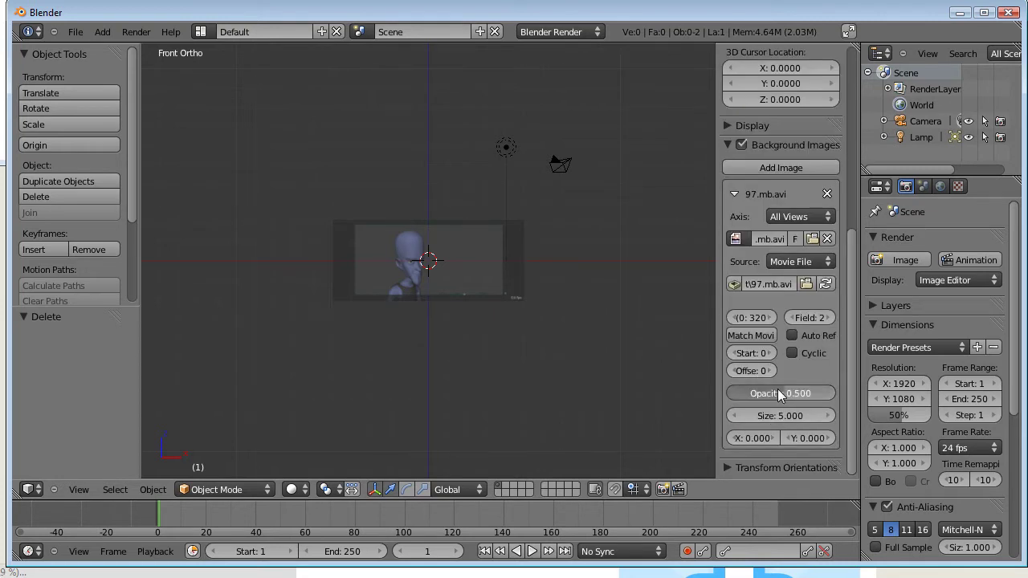
pyautogui.moveTo(764, 394); pyautogui.dragTo(884, 399)
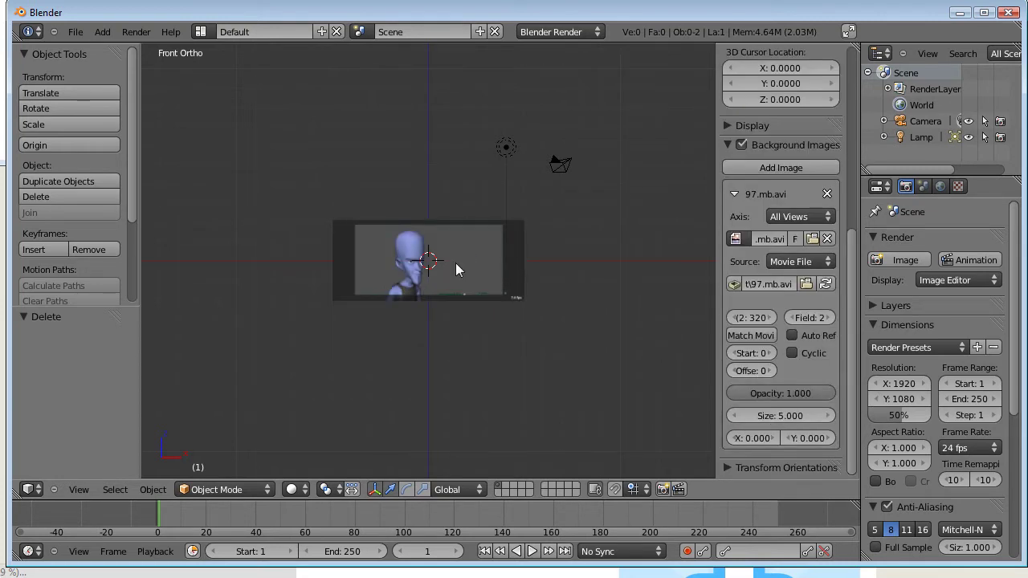
pyautogui.scroll(1, 514, 273)
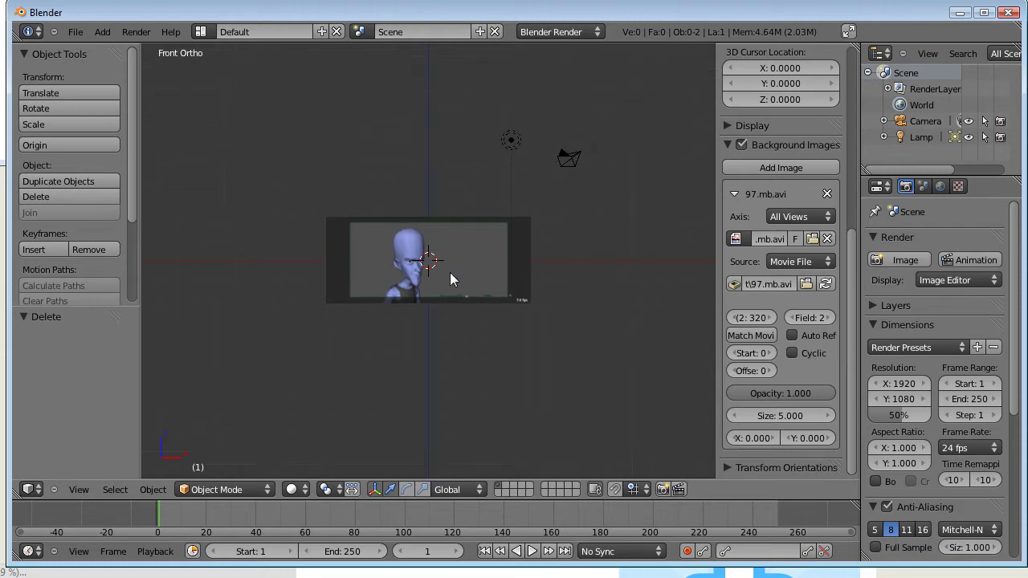
pyautogui.scroll(7, 449, 274)
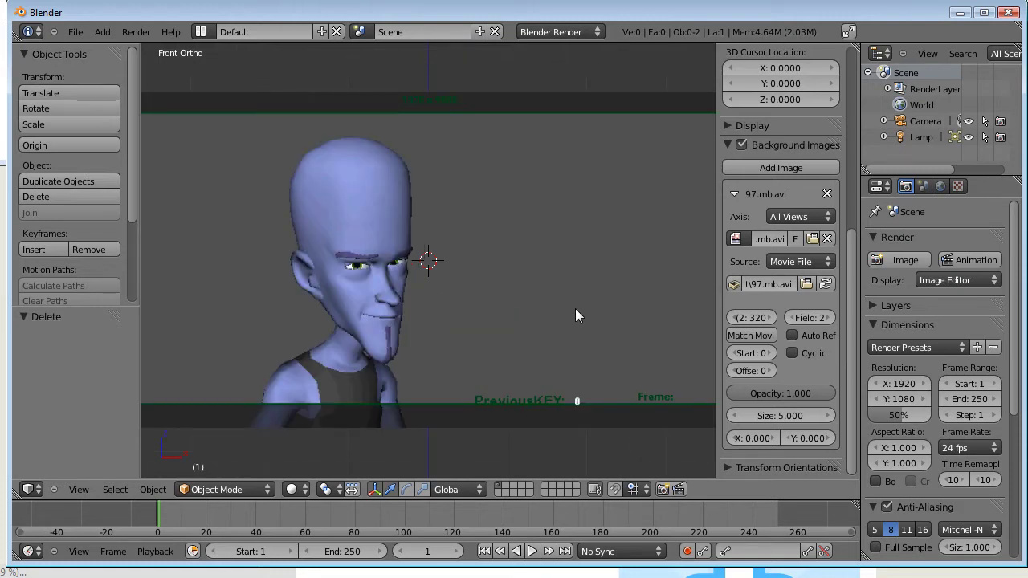
pyautogui.scroll(1, 412, 292)
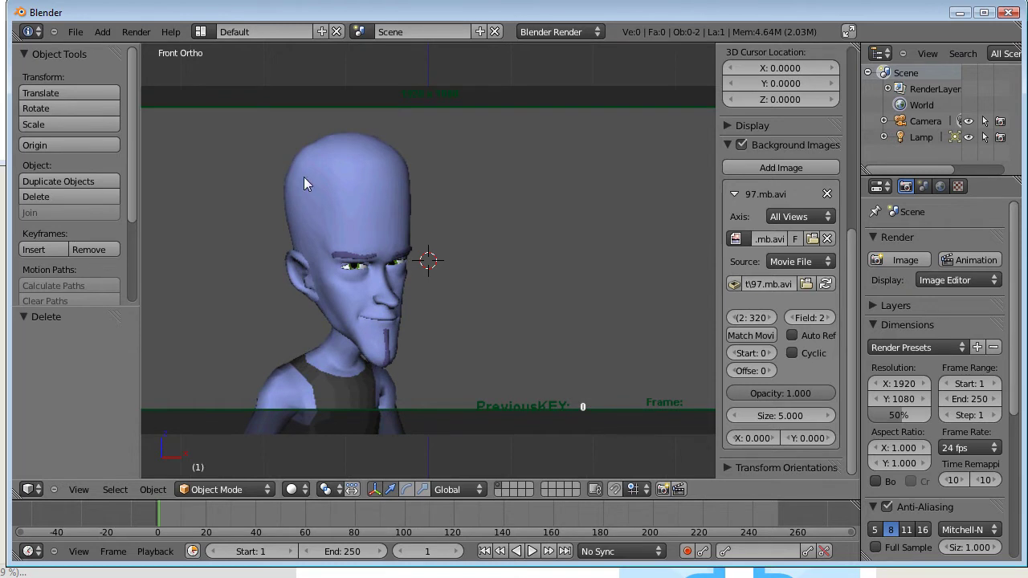
pyautogui.click(29, 551)
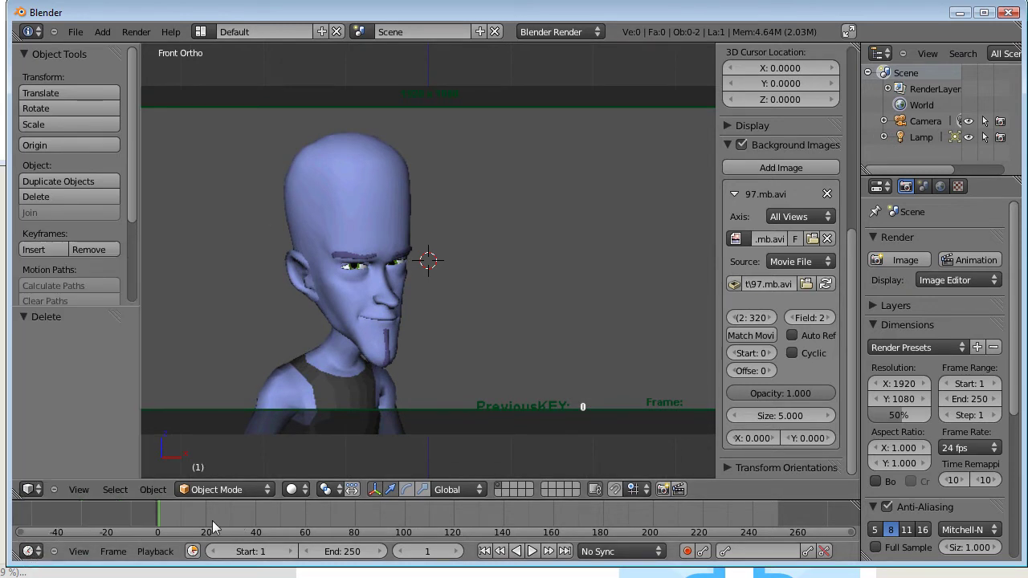
# - Switch the timeline to the Video Sequence Editor and choose 11SecClub_July_Competition and redeem yourself.wav as a sound strip
pyautogui.click(34, 551)
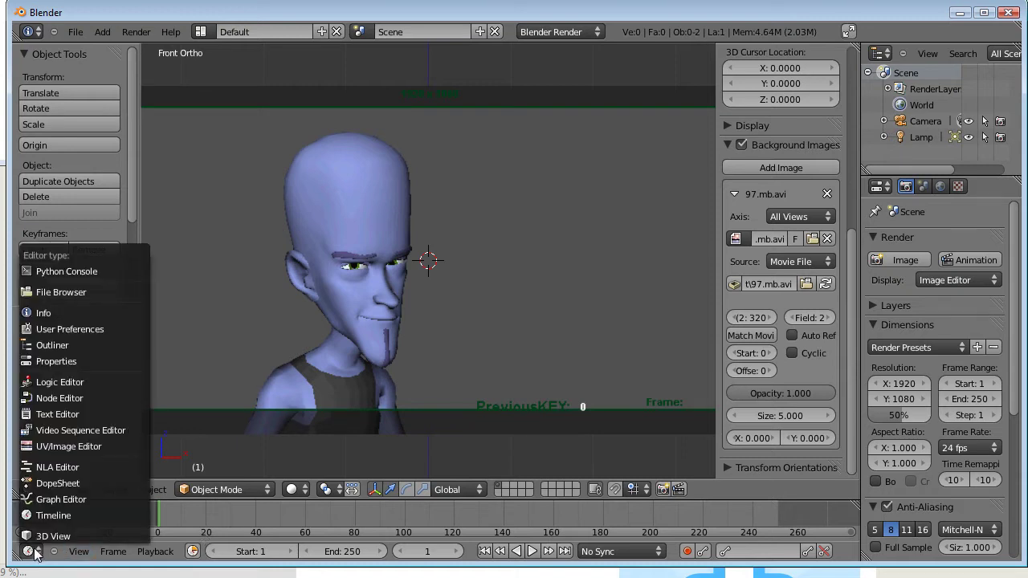
pyautogui.click(69, 430)
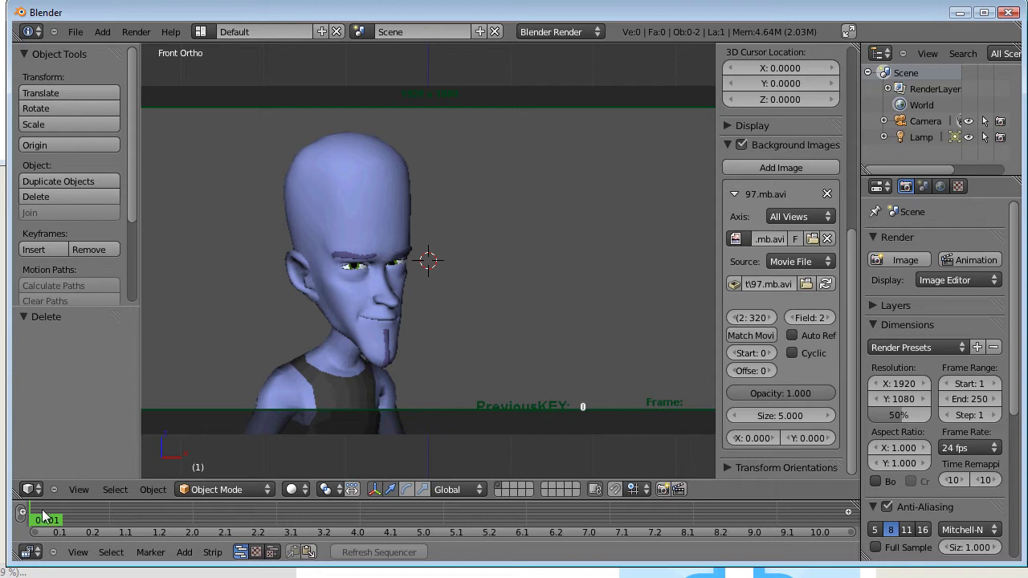
pyautogui.click(184, 552)
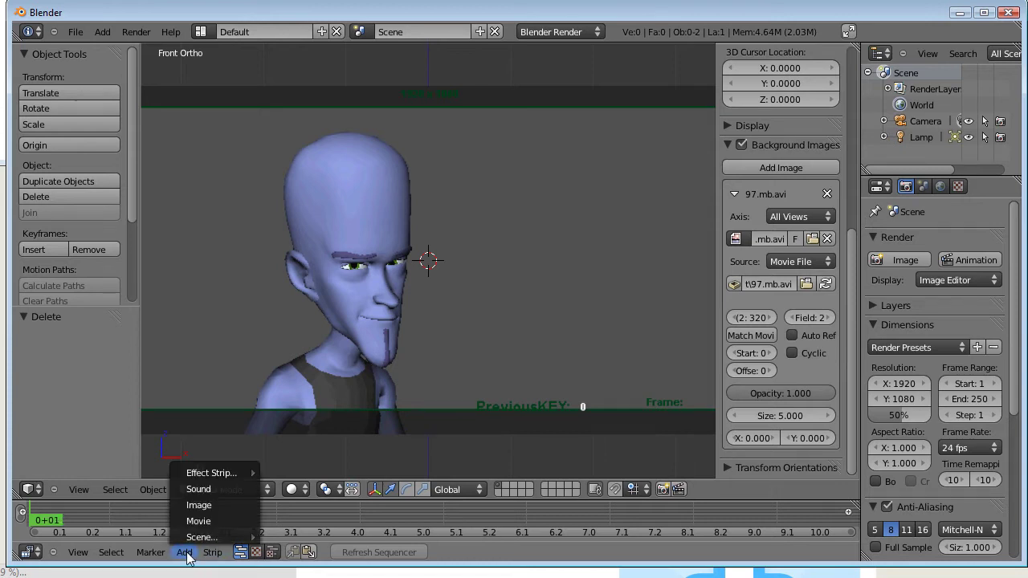
pyautogui.click(205, 491)
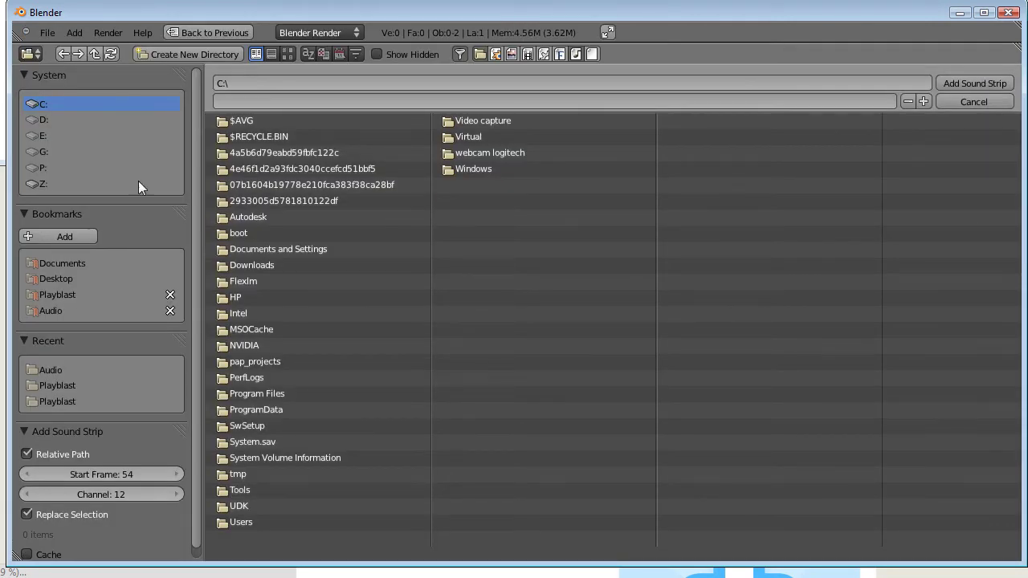
pyautogui.click(50, 310)
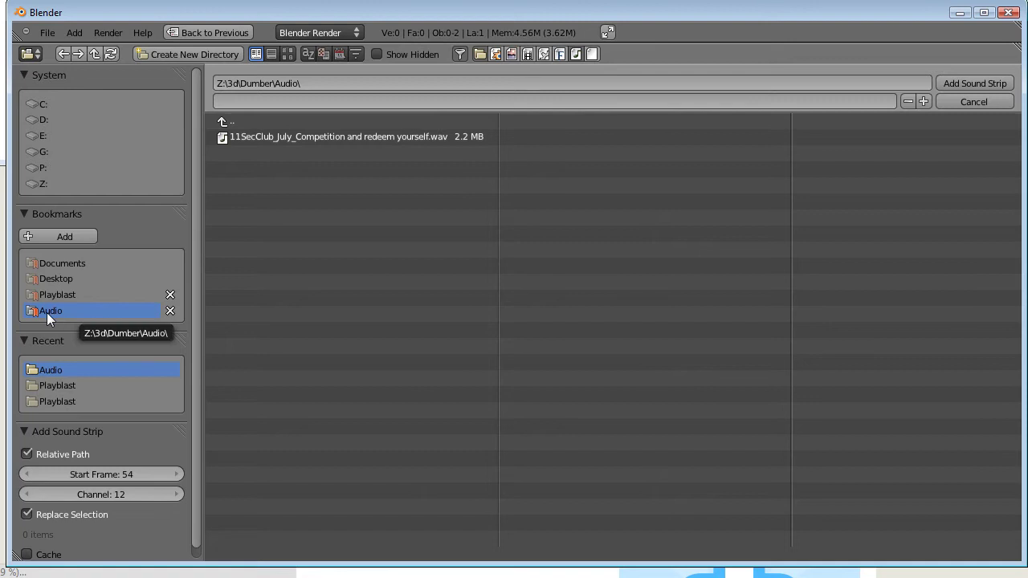
pyautogui.click(324, 137)
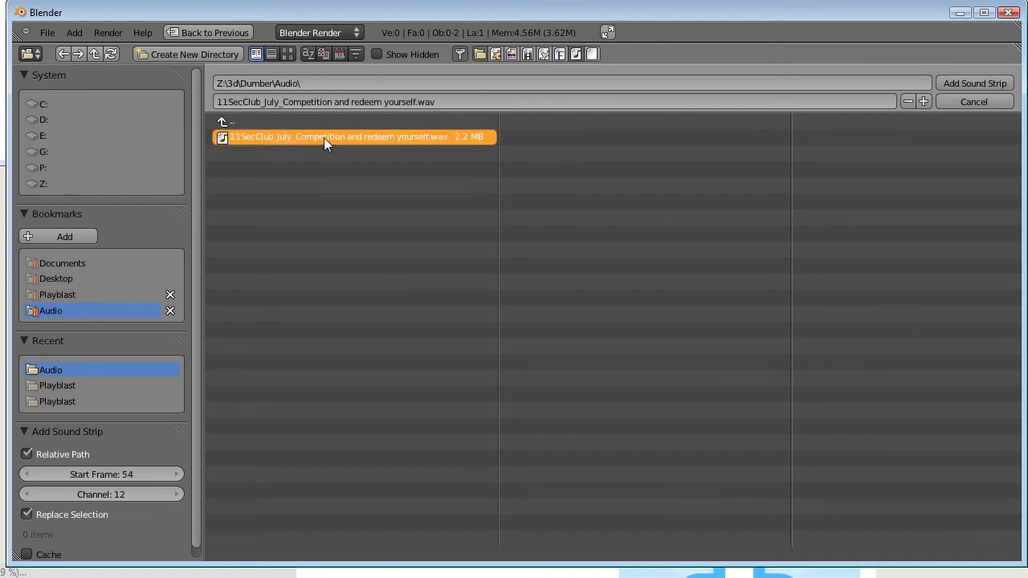
# - Add the wav as a sound strip, enlarge the sequencer area, and return the playhead to frame 0
pyautogui.click(975, 83)
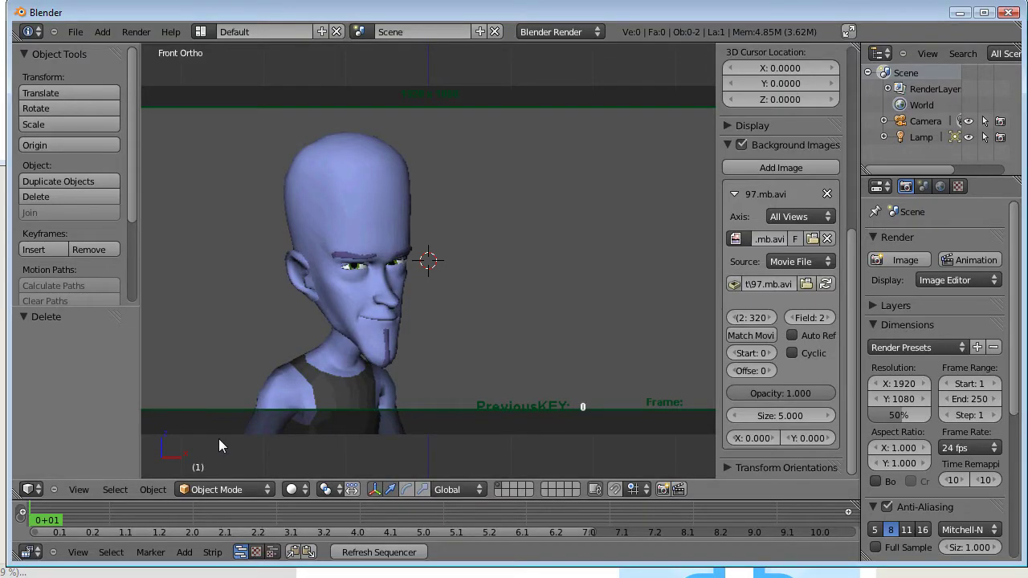
pyautogui.moveTo(82, 518); pyautogui.dragTo(127, 518)
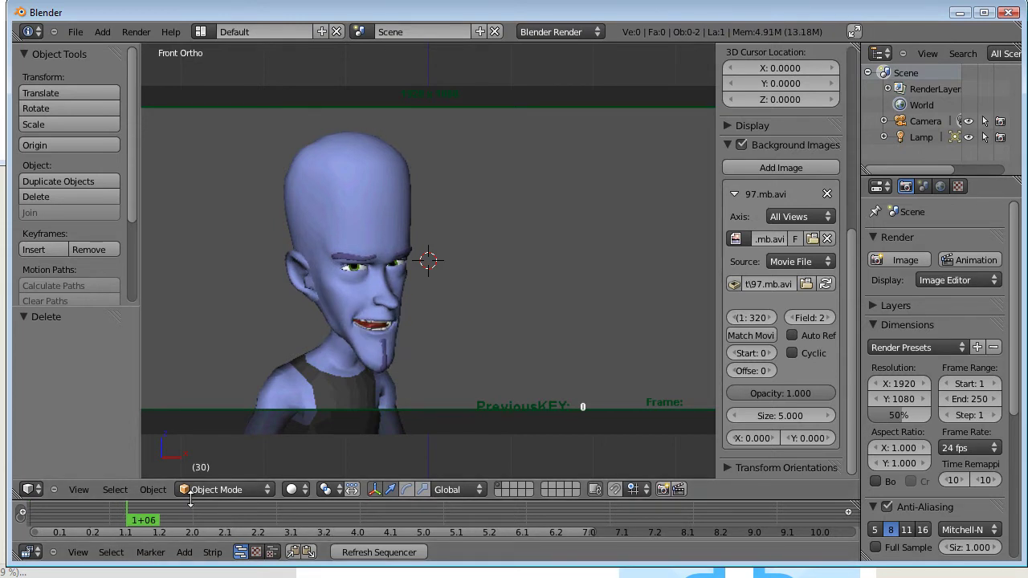
pyautogui.moveTo(190, 500); pyautogui.dragTo(222, 393)
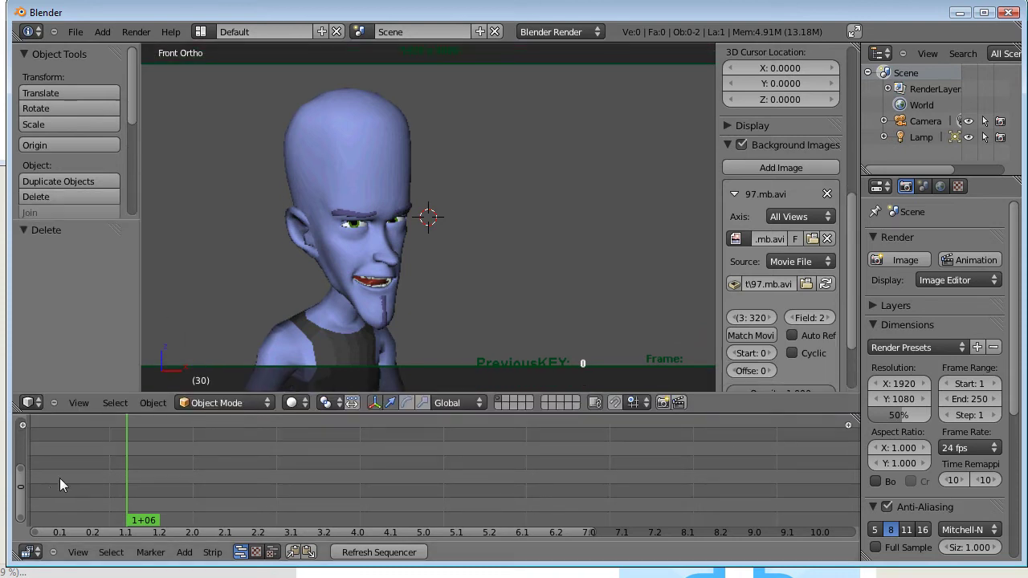
pyautogui.keyDown('shift'); pyautogui.scroll(5, 50, 489); pyautogui.keyUp('shift')
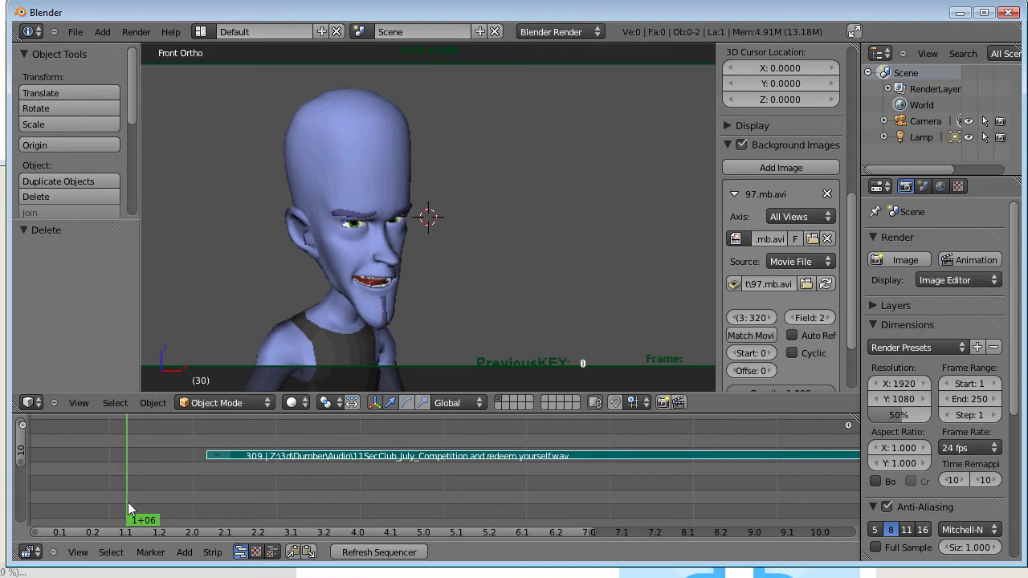
pyautogui.press('Down')
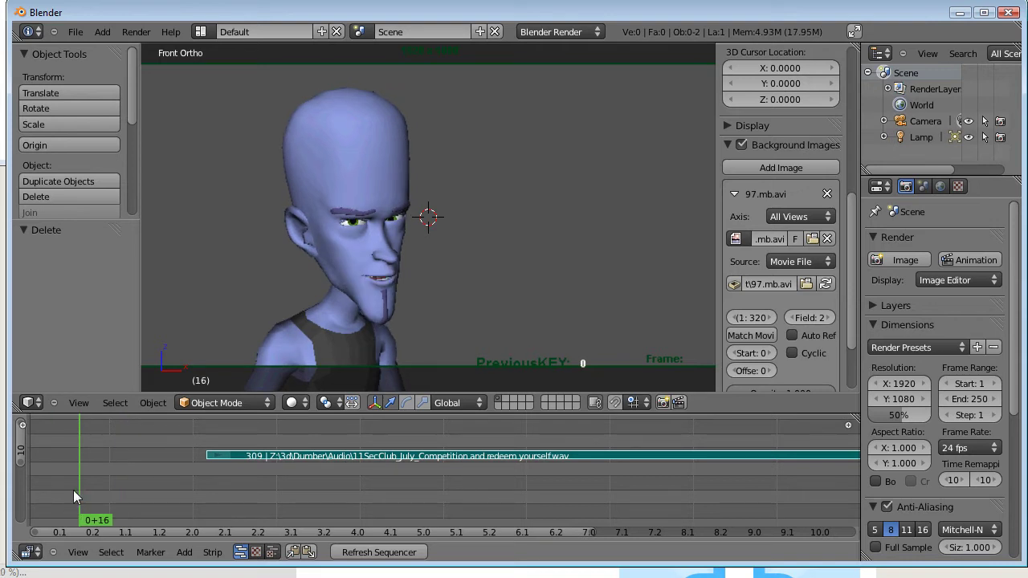
pyautogui.moveTo(70, 487); pyautogui.dragTo(16, 478)
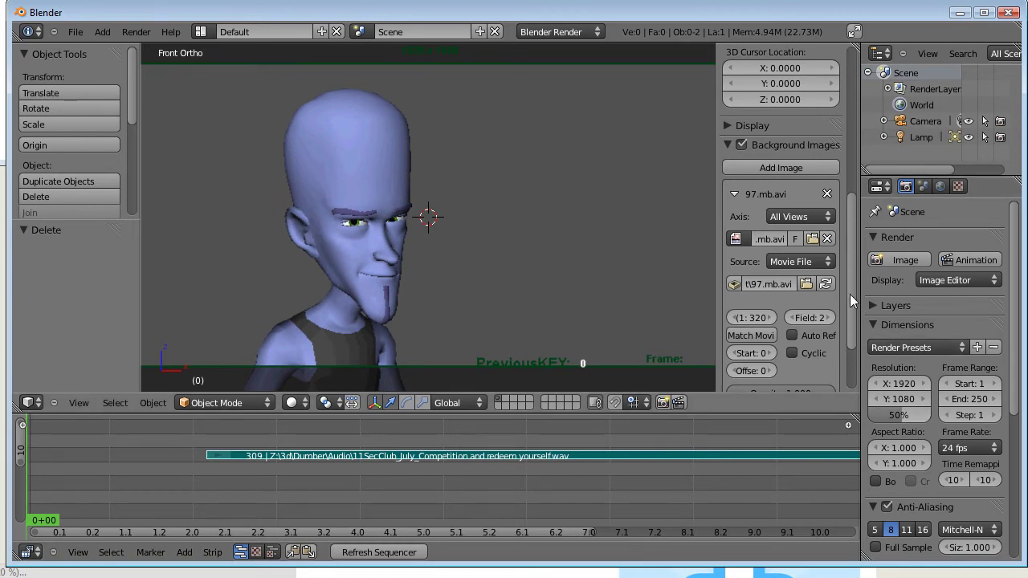
pyautogui.scroll(-3, 850, 294)
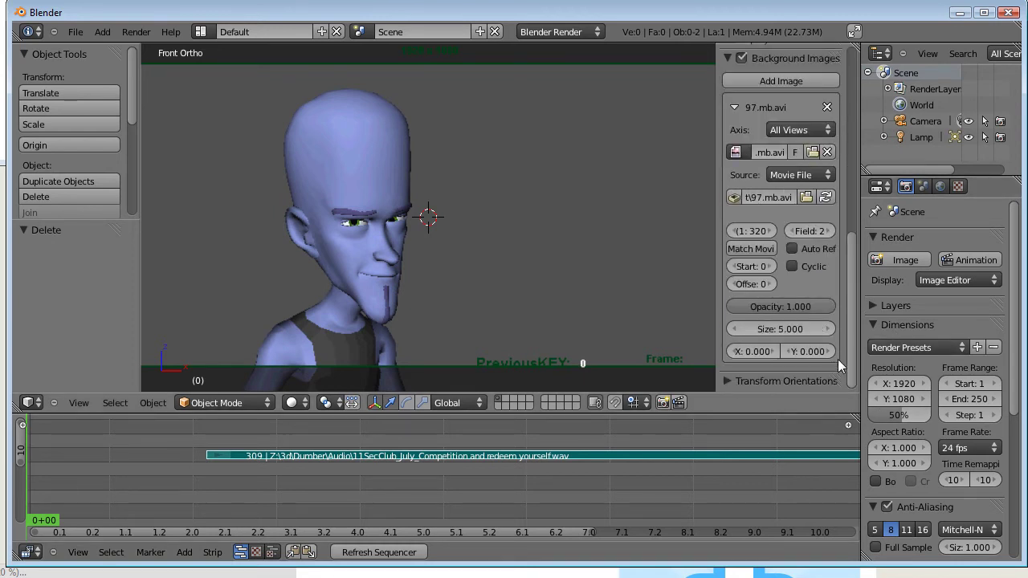
# - Slide the audio strip left and up one channel so it starts at the sequence start
pyautogui.rightClick(618, 455)
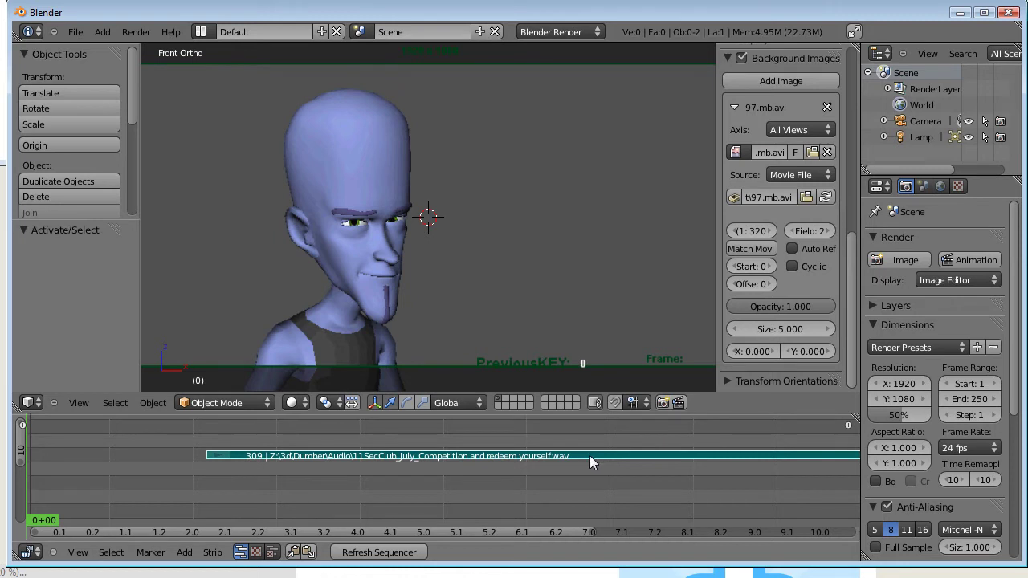
pyautogui.click(525, 458)
pyautogui.press('g')
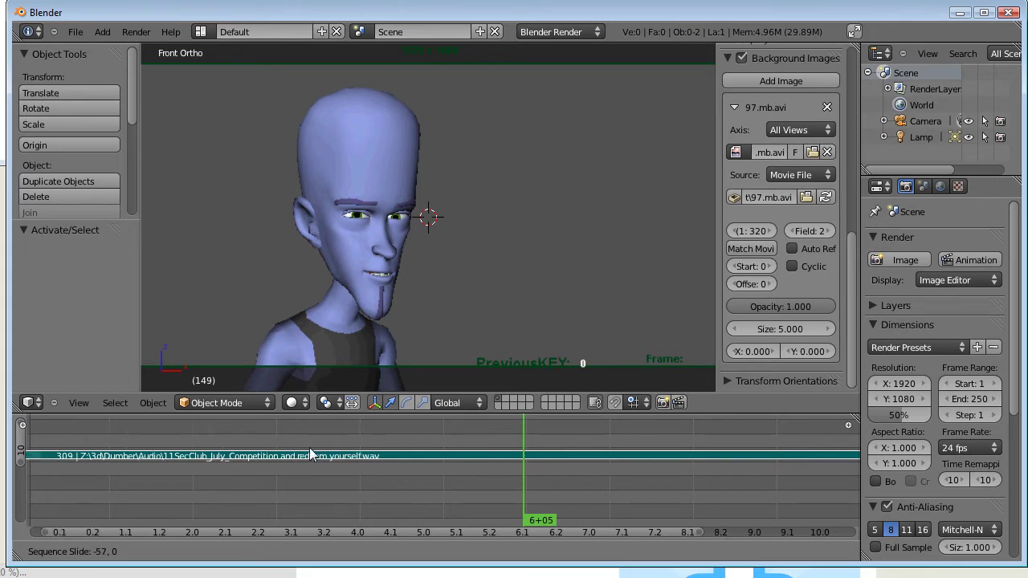
pyautogui.click(326, 445)
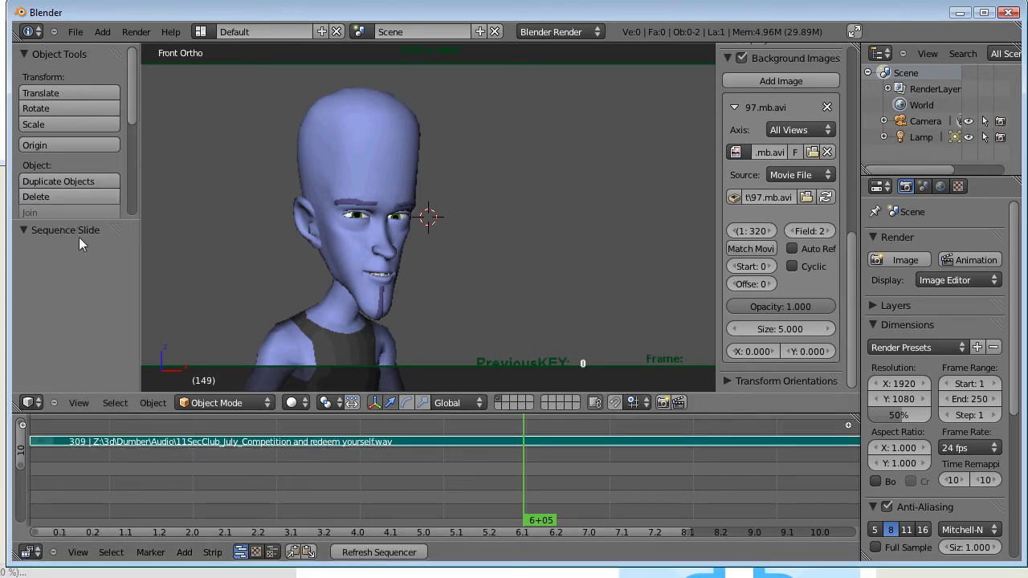
pyautogui.moveTo(129, 103); pyautogui.dragTo(129, 205)
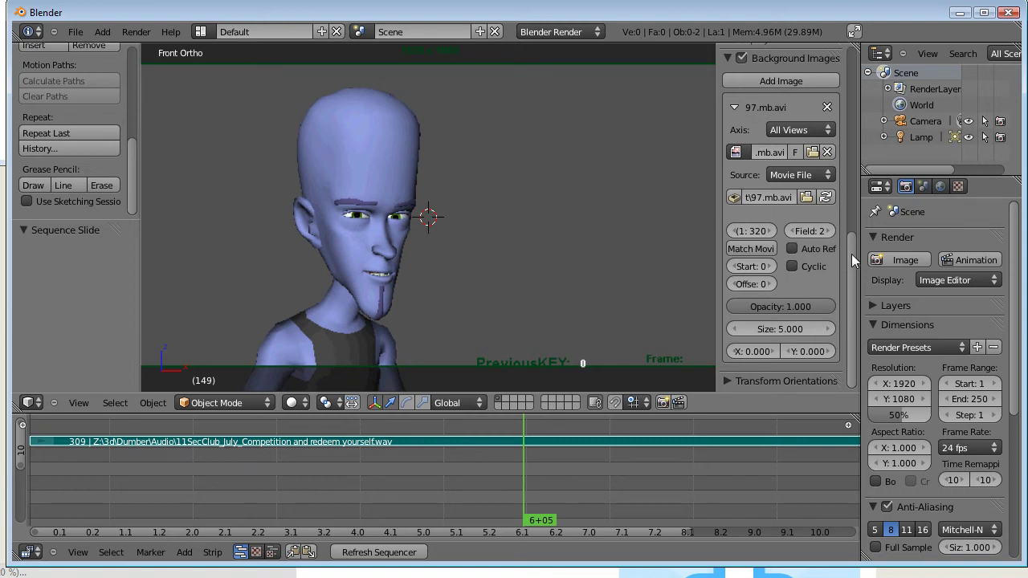
pyautogui.moveTo(851, 254); pyautogui.dragTo(853, 68)
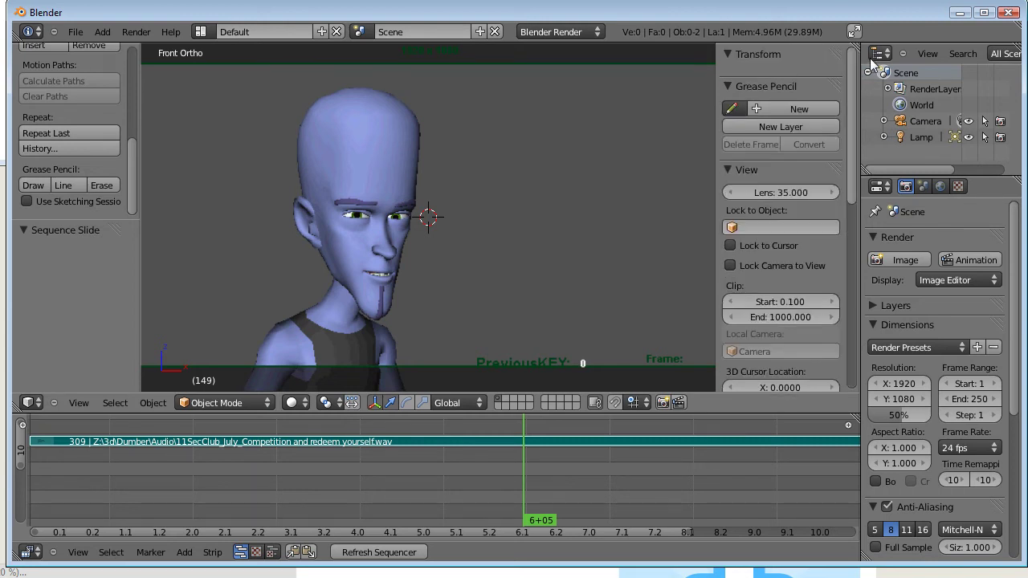
# - Enlarge the top Info area showing the operator log, including the strip's seq_slide move, and bring up its editor types
pyautogui.scroll(-10, 779, 209)
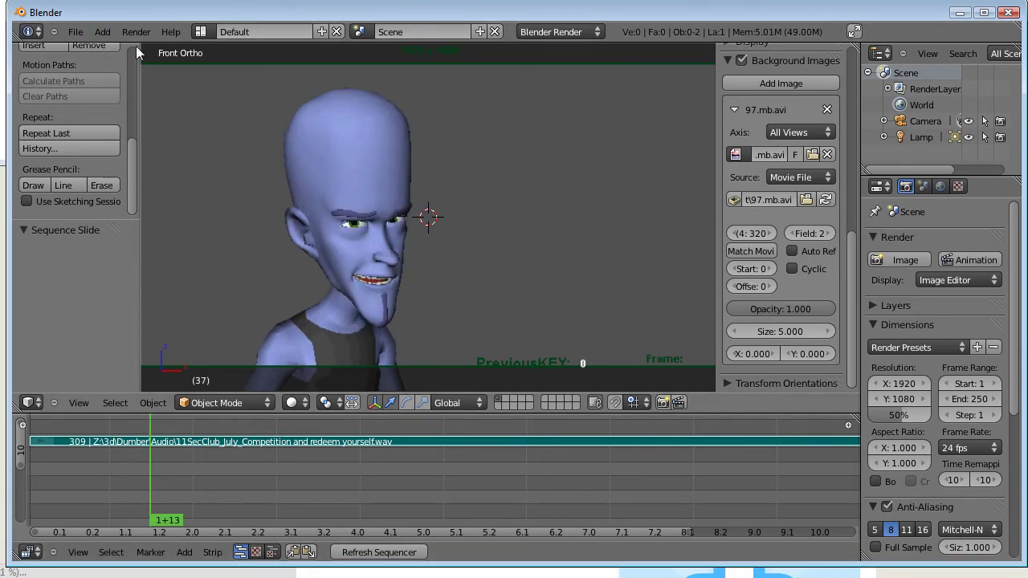
pyautogui.moveTo(133, 42); pyautogui.dragTo(95, 111)
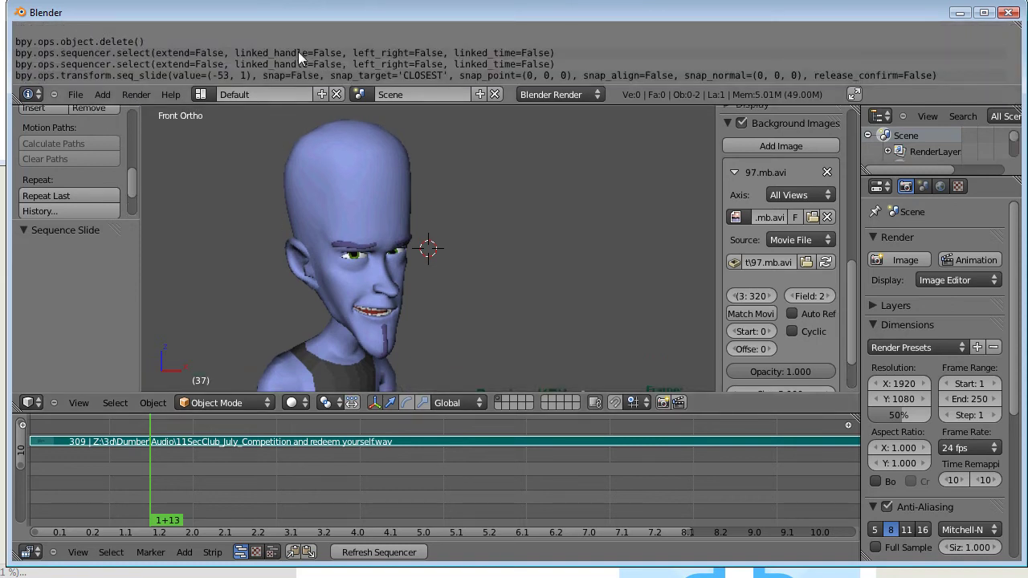
pyautogui.click(32, 94)
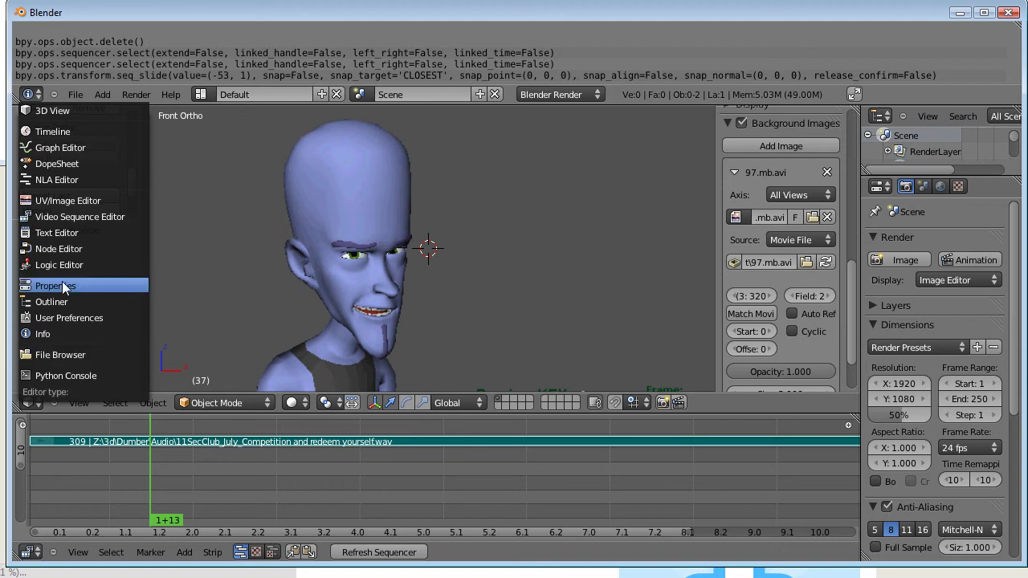
# - Make the top area a Timeline, scrub to frame 53, and set playback sync to AV-sync
pyautogui.click(67, 135)
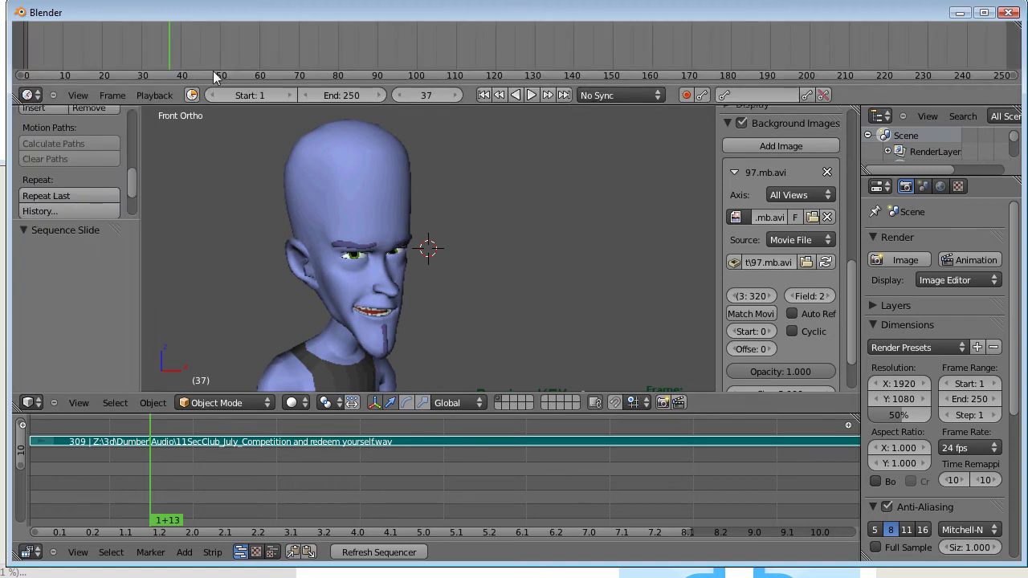
pyautogui.press('Right')
pyautogui.press('Right')
pyautogui.press('Right')
pyautogui.press('Right')
pyautogui.press('Right')
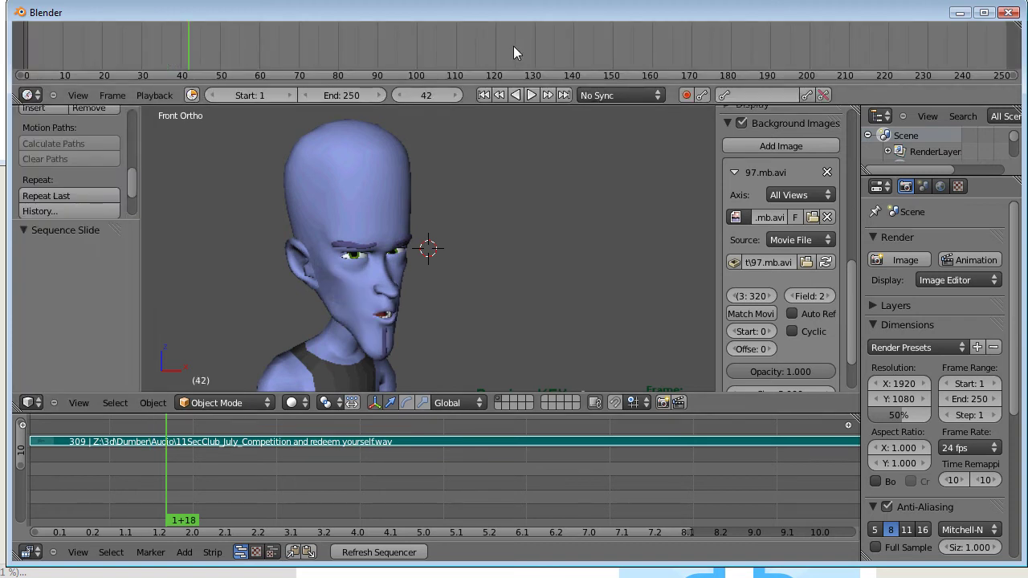
pyautogui.moveTo(513, 46); pyautogui.dragTo(231, 57)
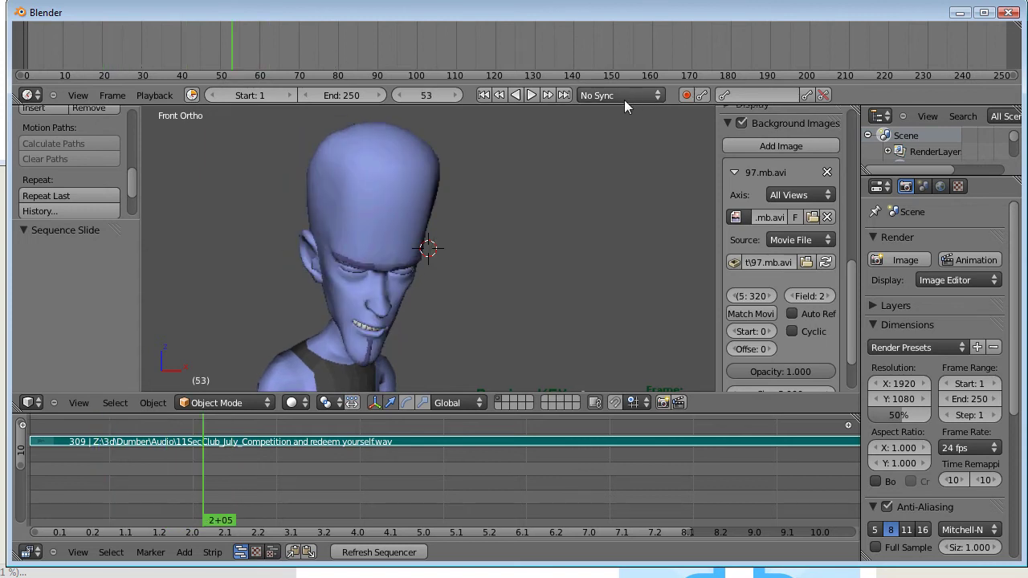
pyautogui.click(652, 97)
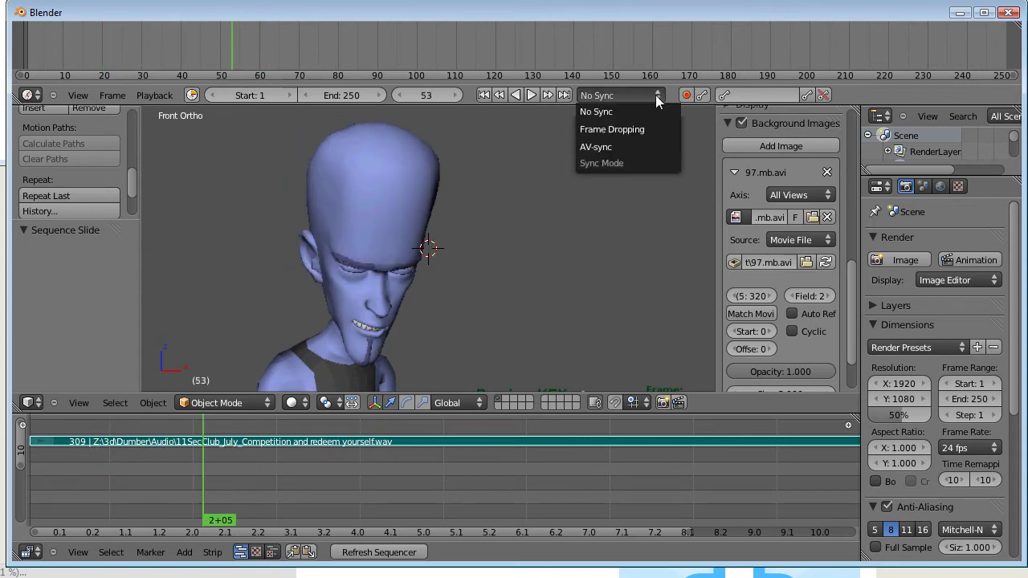
pyautogui.click(616, 147)
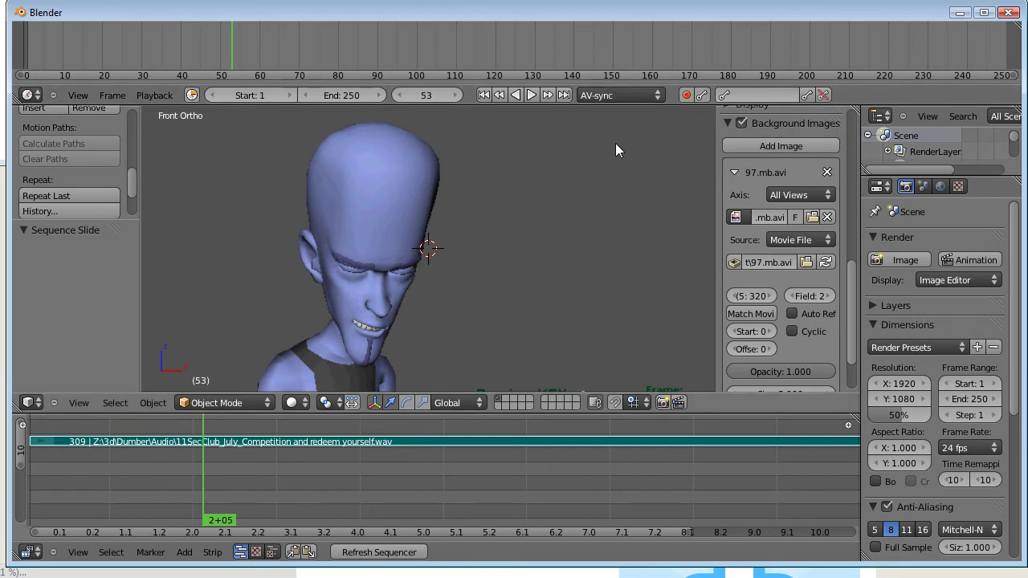
pyautogui.click(153, 96)
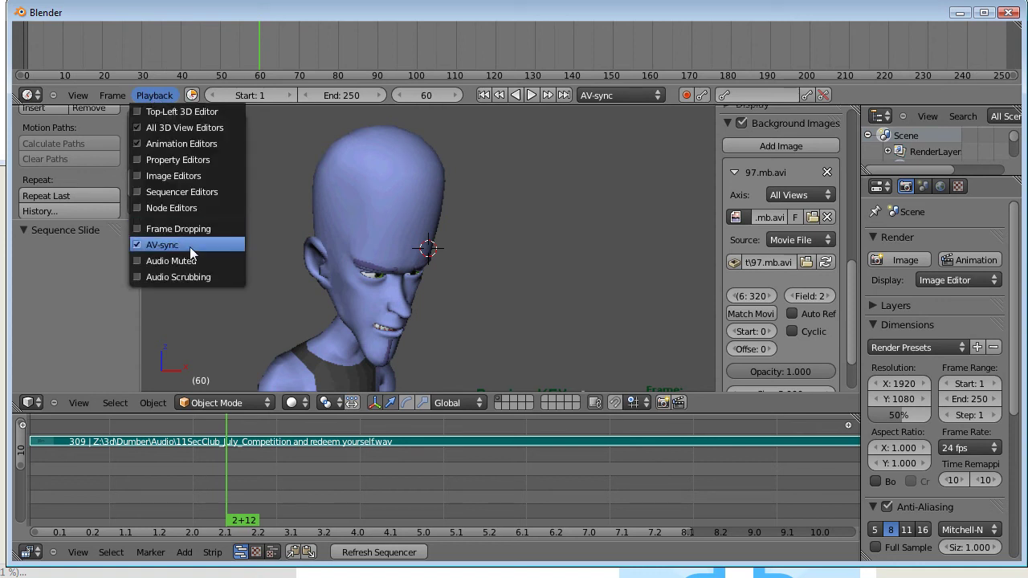
# - Enable Audio Scrubbing, then scrub and play the animation from frame 40 to 116 with sound
pyautogui.click(137, 280)
pyautogui.click(149, 95)
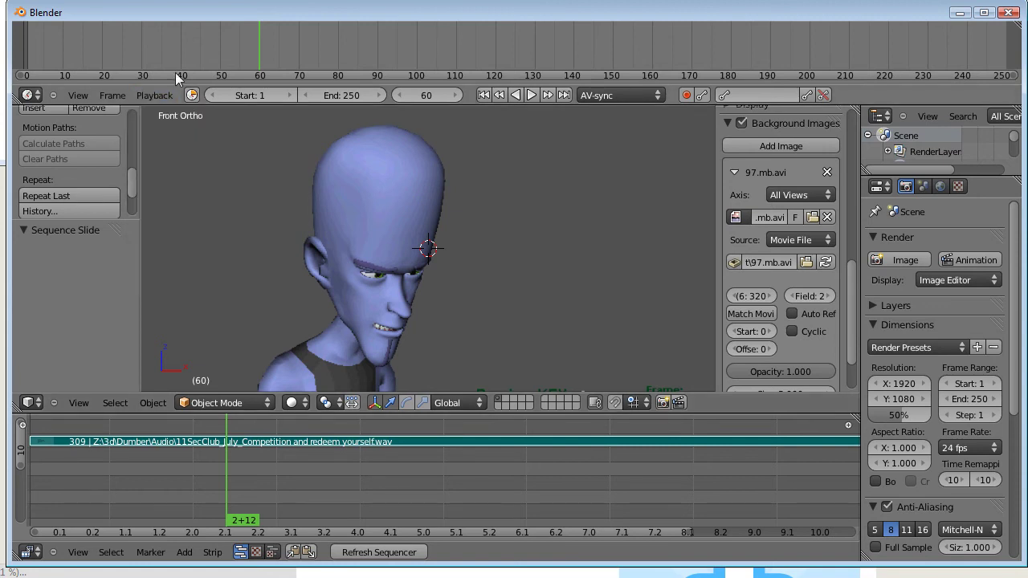
pyautogui.moveTo(213, 47); pyautogui.dragTo(763, 53)
pyautogui.moveTo(451, 54); pyautogui.dragTo(181, 56)
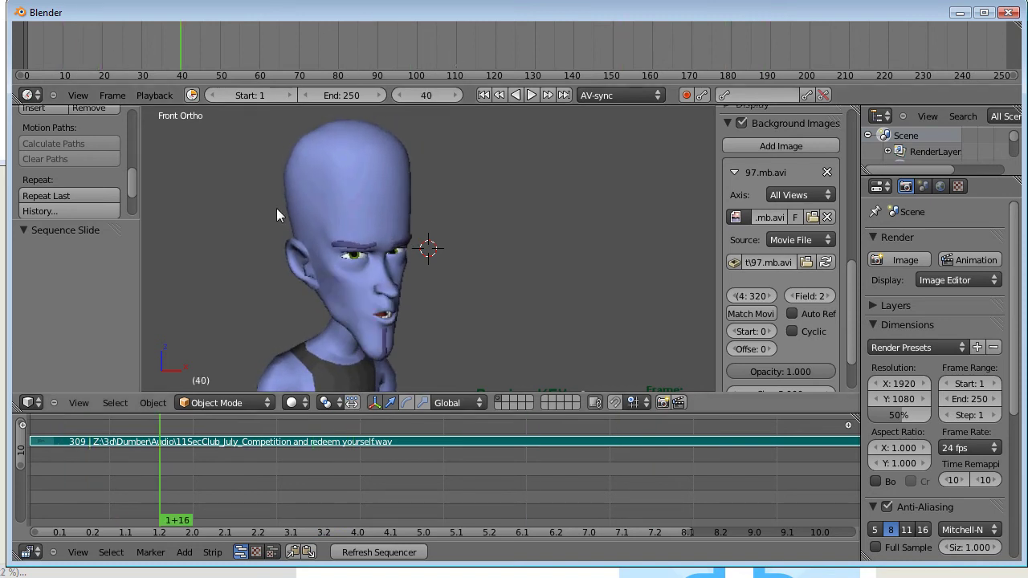
pyautogui.click(531, 94)
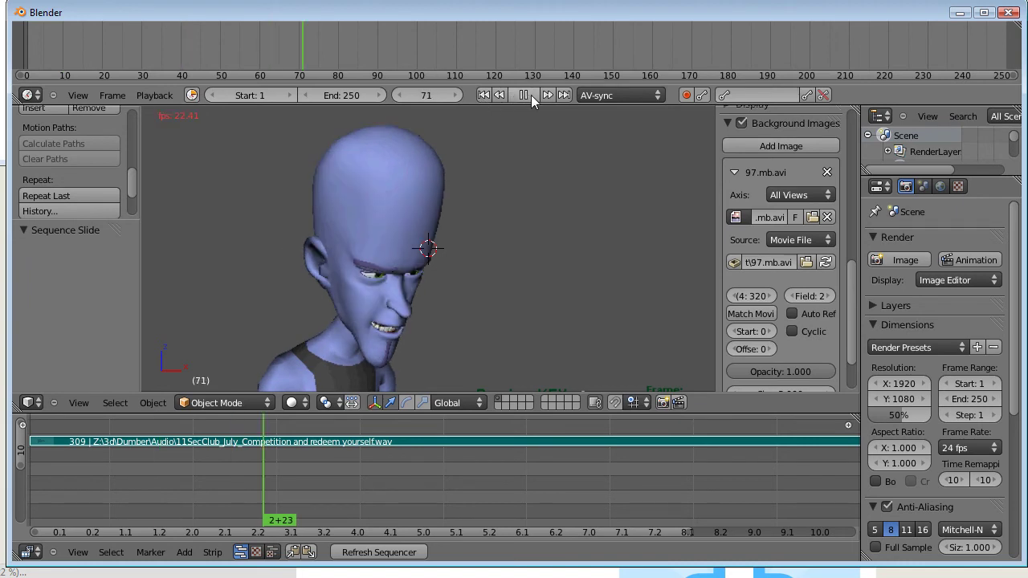
pyautogui.click(521, 95)
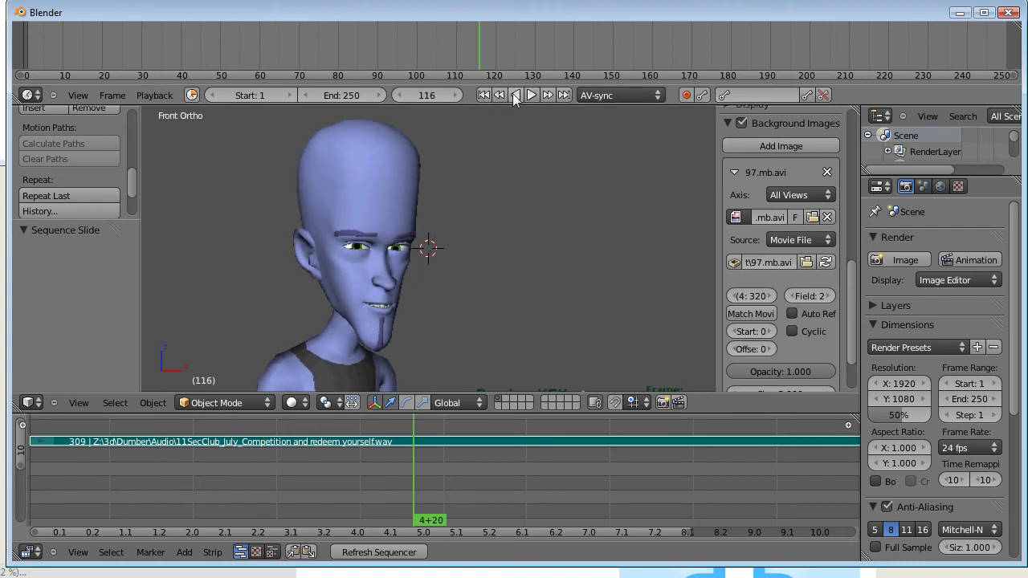
pyautogui.moveTo(390, 58); pyautogui.dragTo(225, 55)
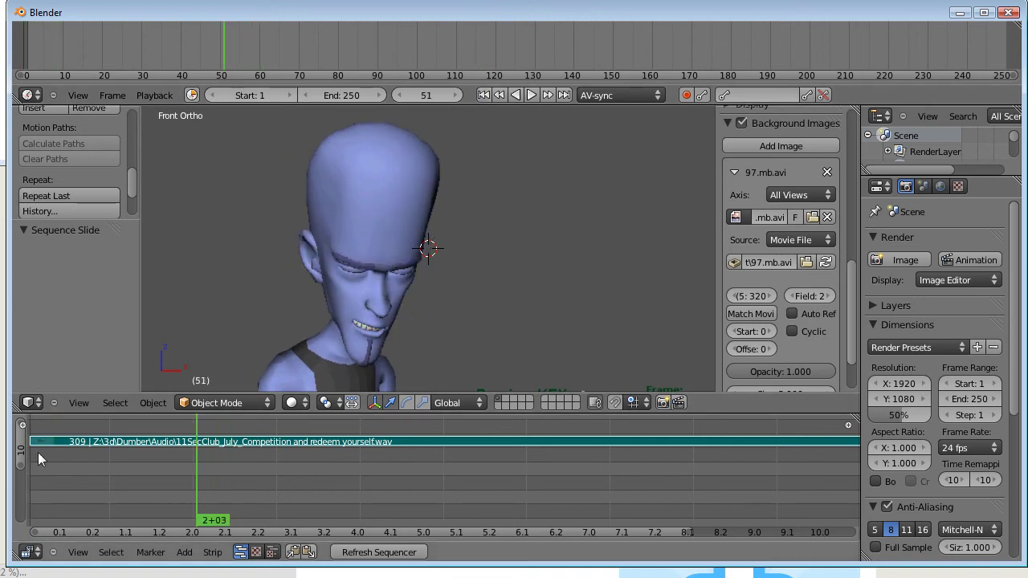
# - Return to frame 0, collapse the empty area above the sequencer, and fit the 309-frame strip in view
pyautogui.click(37, 448)
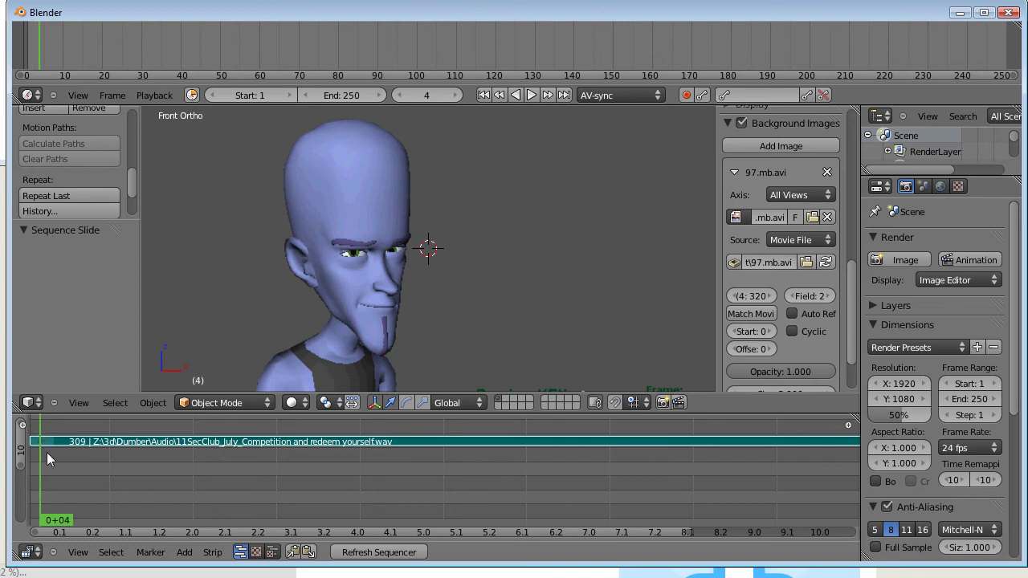
pyautogui.moveTo(21, 469); pyautogui.dragTo(21, 418)
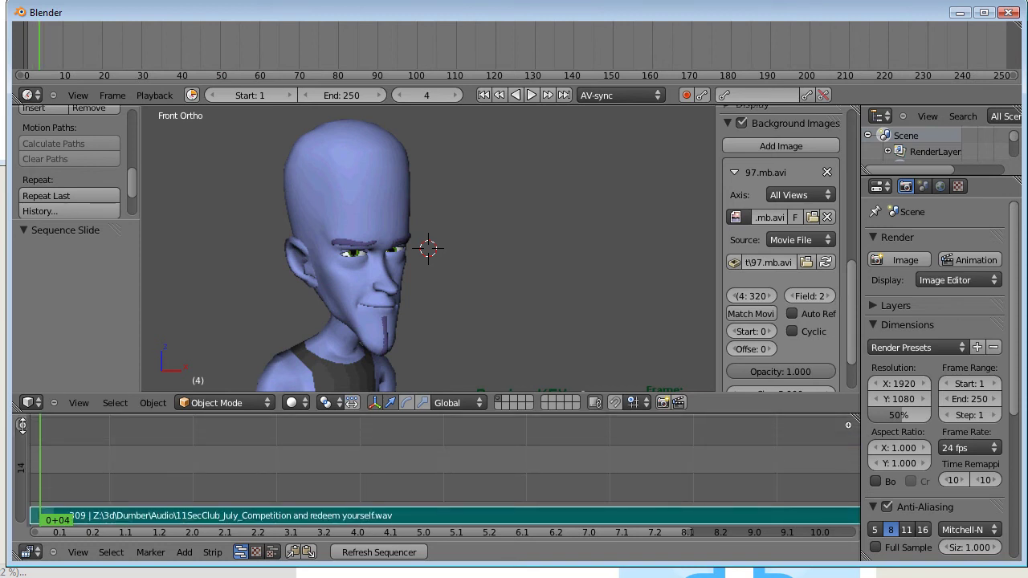
pyautogui.click(24, 429)
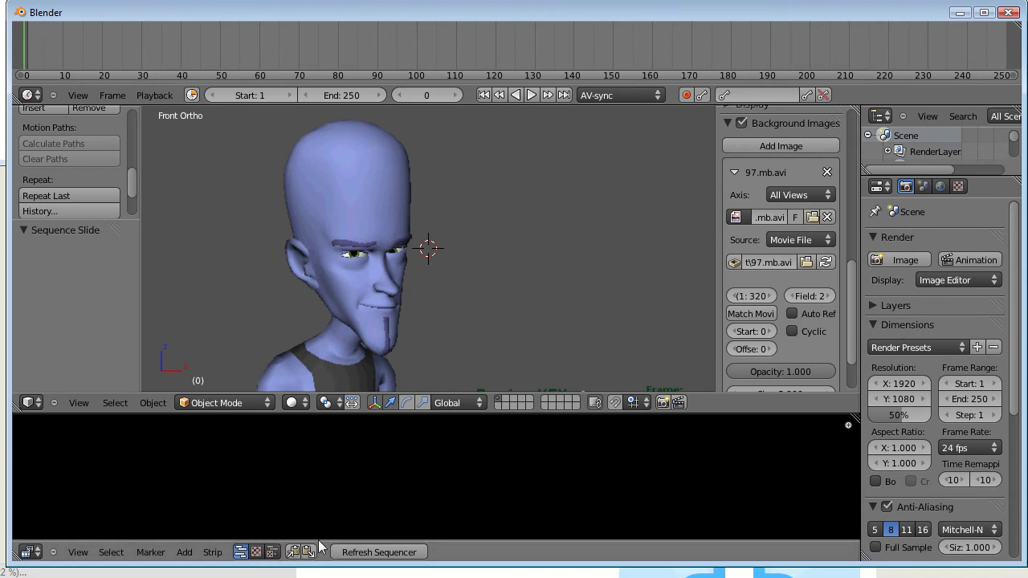
pyautogui.moveTo(338, 453); pyautogui.dragTo(340, 415)
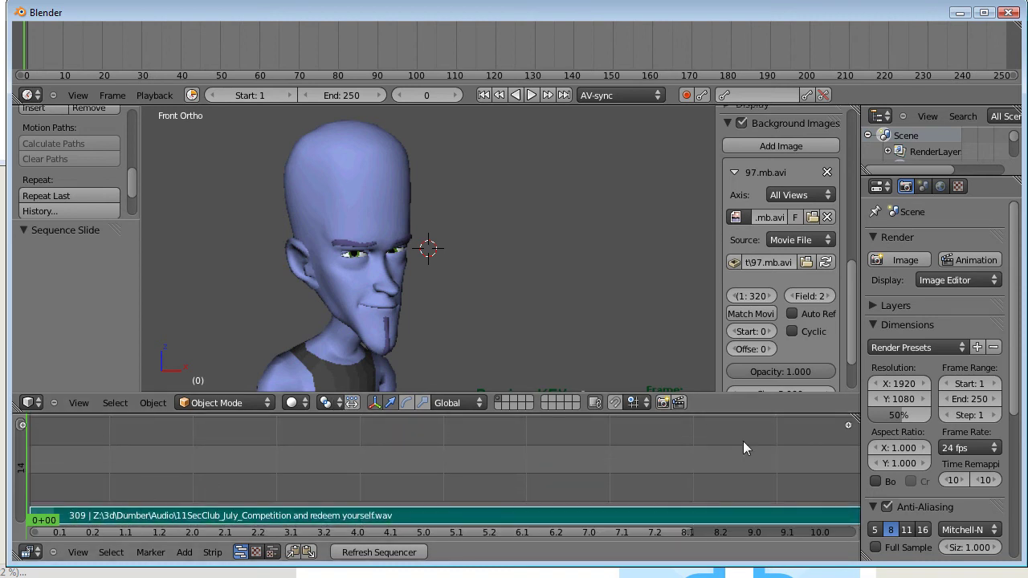
pyautogui.press('Home')
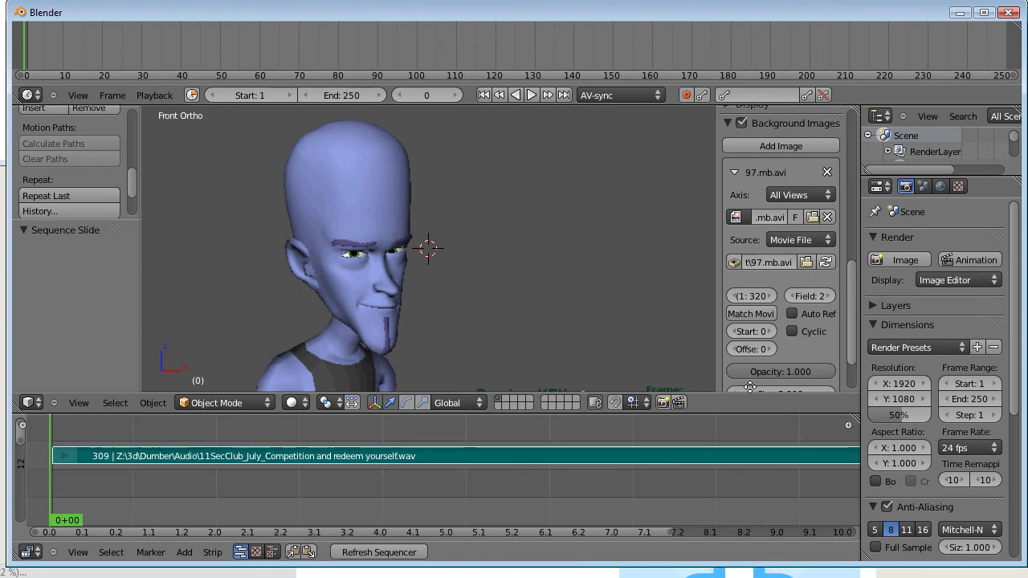
# - Set the audio strip's Start Frame to 0 in the Sequencer's Edit Strip panel
pyautogui.click(846, 426)
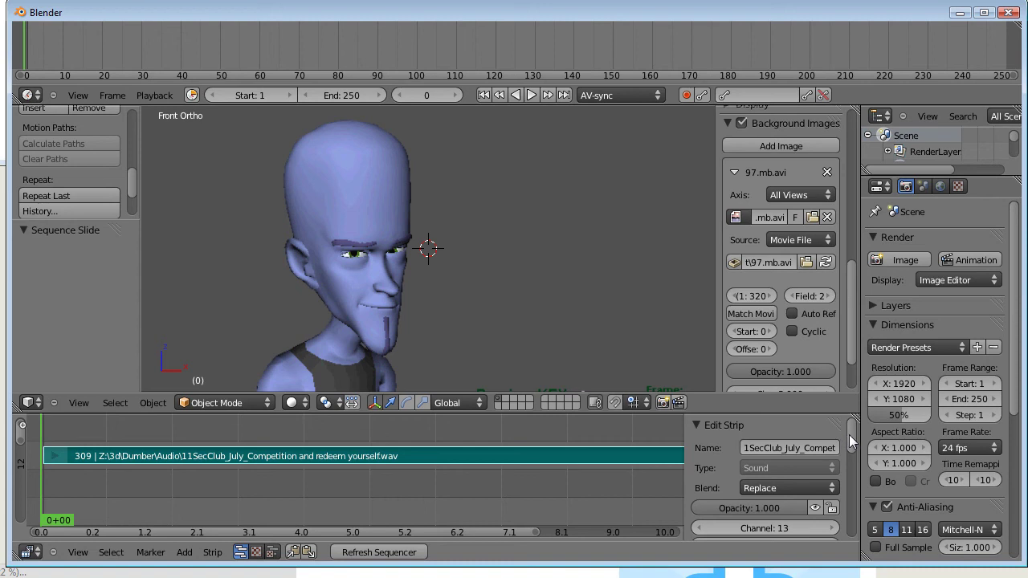
pyautogui.scroll(-3, 850, 442)
pyautogui.scroll(1, 865, 453)
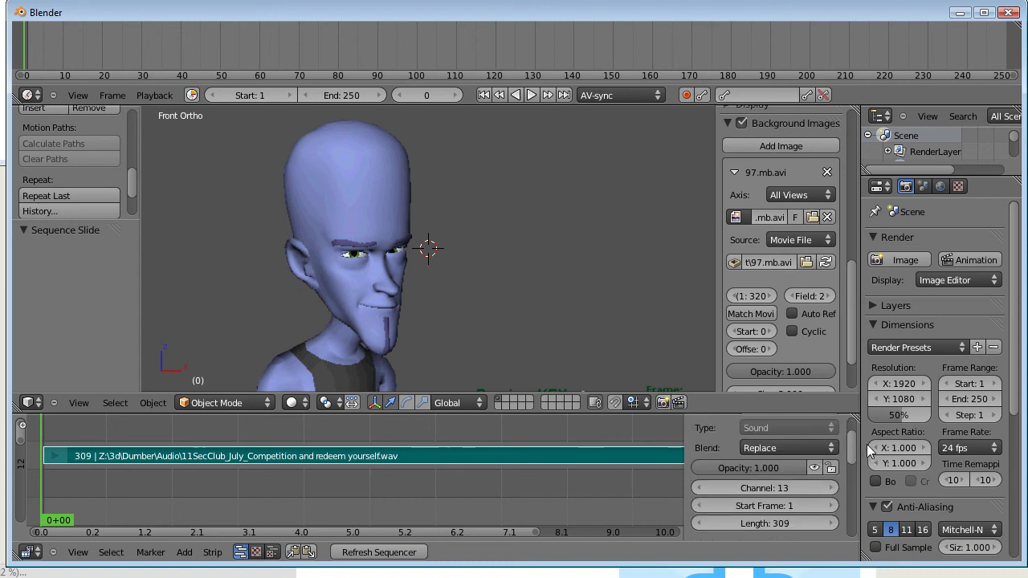
pyautogui.scroll(-3, 863, 458)
pyautogui.click(725, 463)
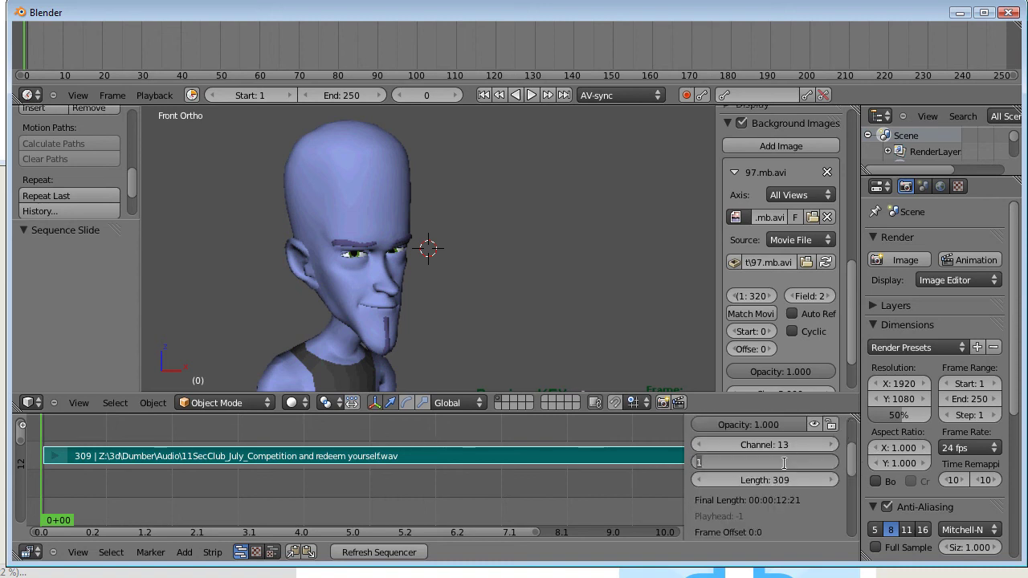
pyautogui.write('0')
pyautogui.press('Return')
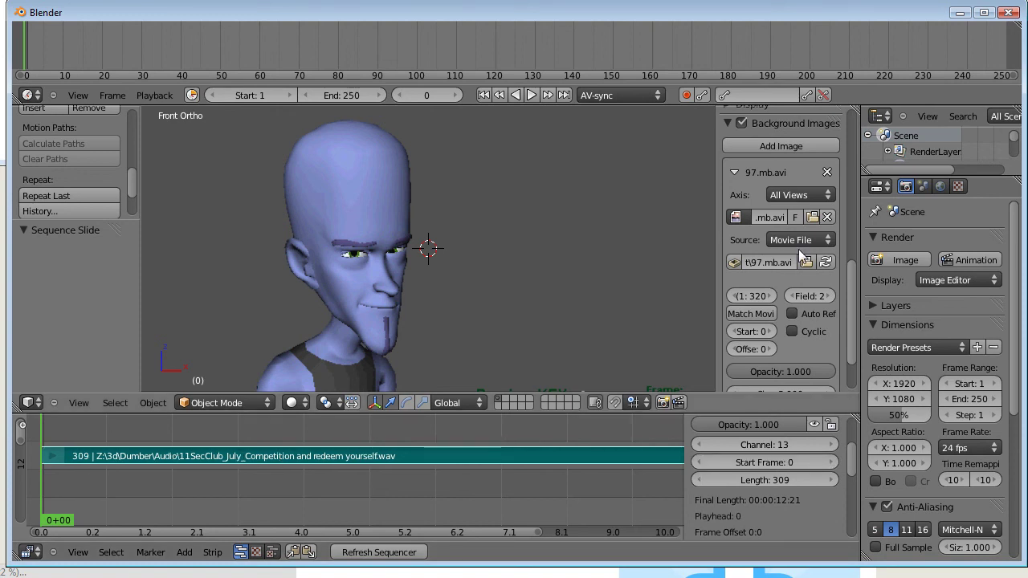
# - Scrub the timeline to frame 114 and back to frame 77 to check sync
pyautogui.moveTo(850, 474); pyautogui.dragTo(855, 435)
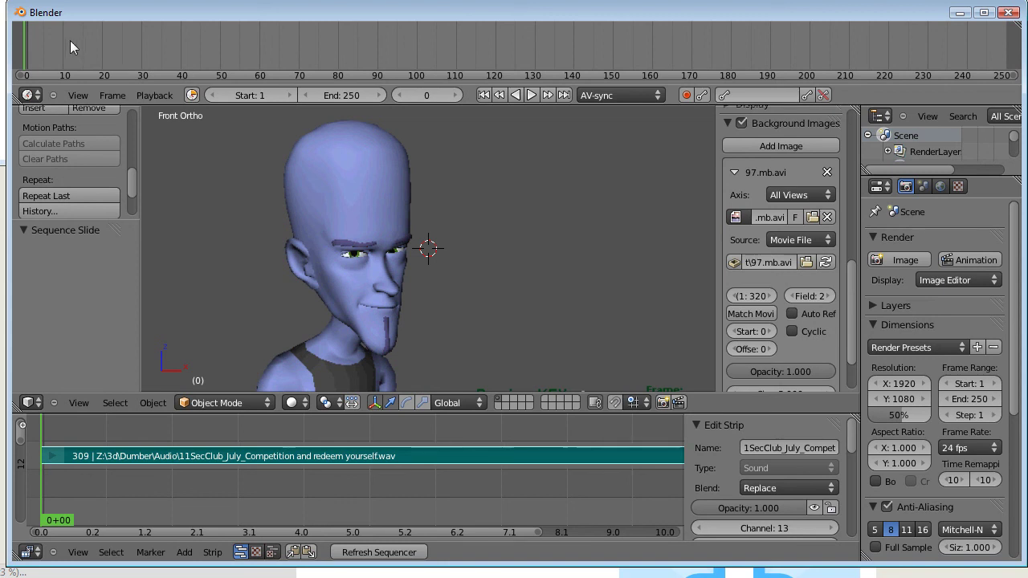
pyautogui.moveTo(70, 40); pyautogui.dragTo(472, 48)
pyautogui.moveTo(373, 52); pyautogui.dragTo(326, 49)
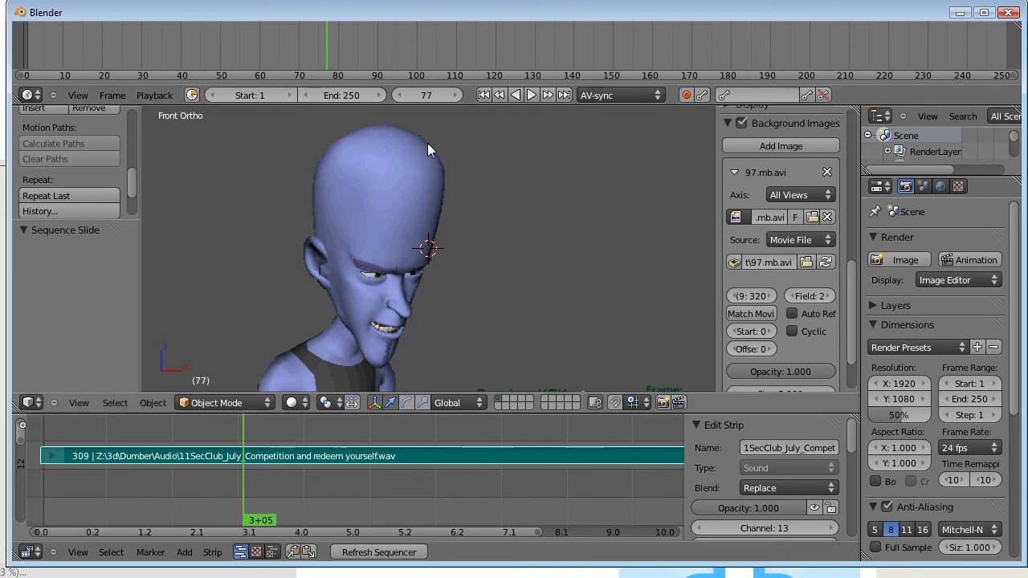